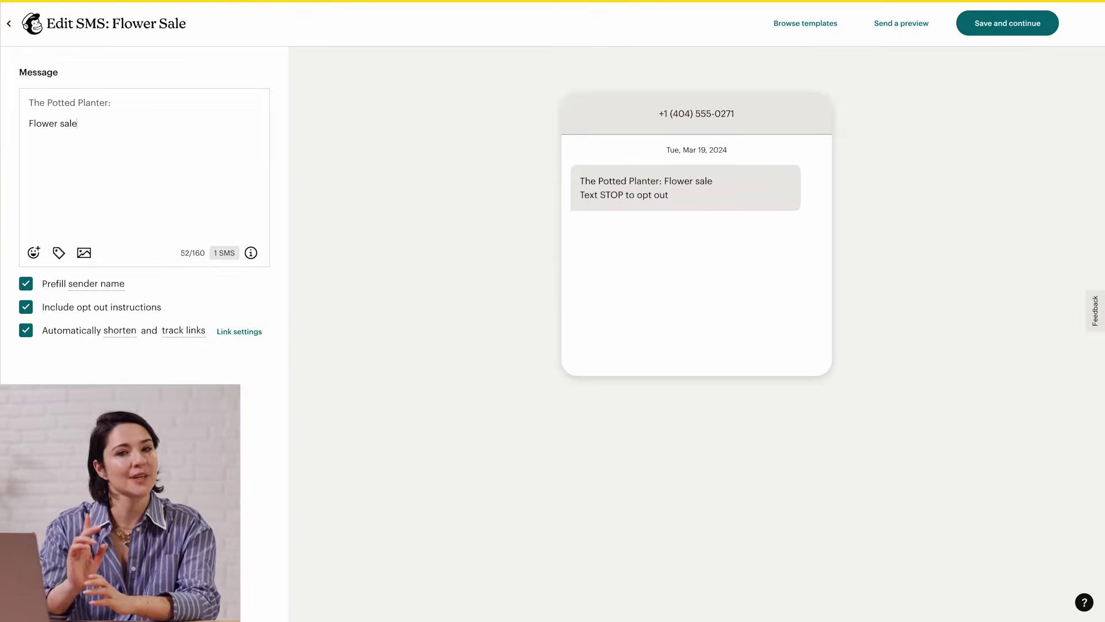
# Finish typing 'weekend! Details at thepottedplanter.com!' into the SMS message text
pyautogui.write('weekend! Details at thepottedplanter.com!')
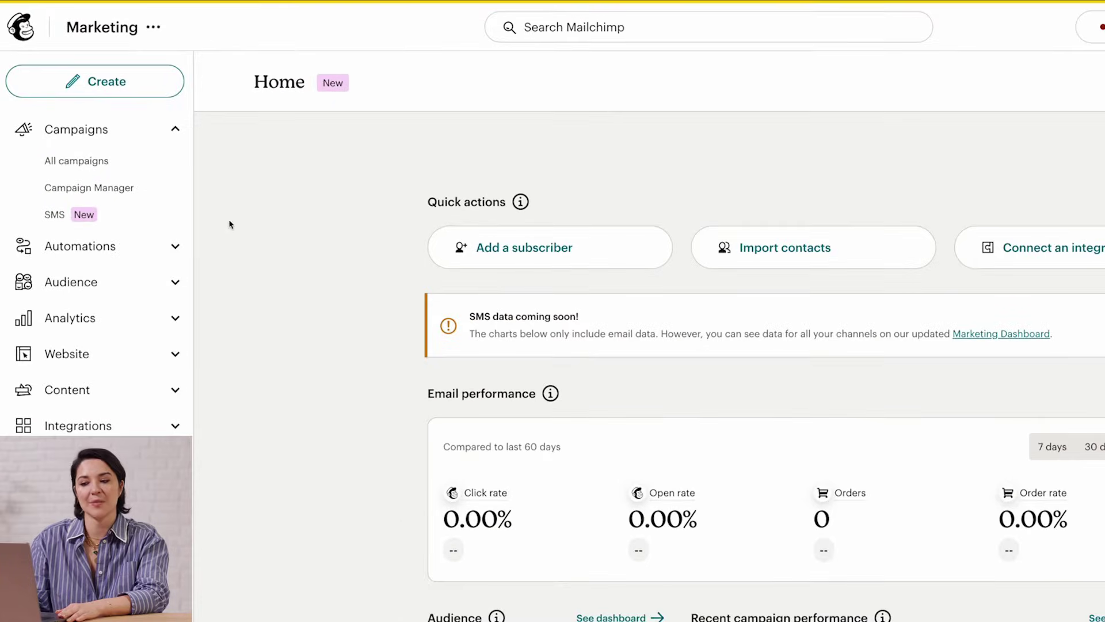
# From the SMS section, create a new SMS message and type 'Flower Sale' as its message name
pyautogui.click(144, 204)
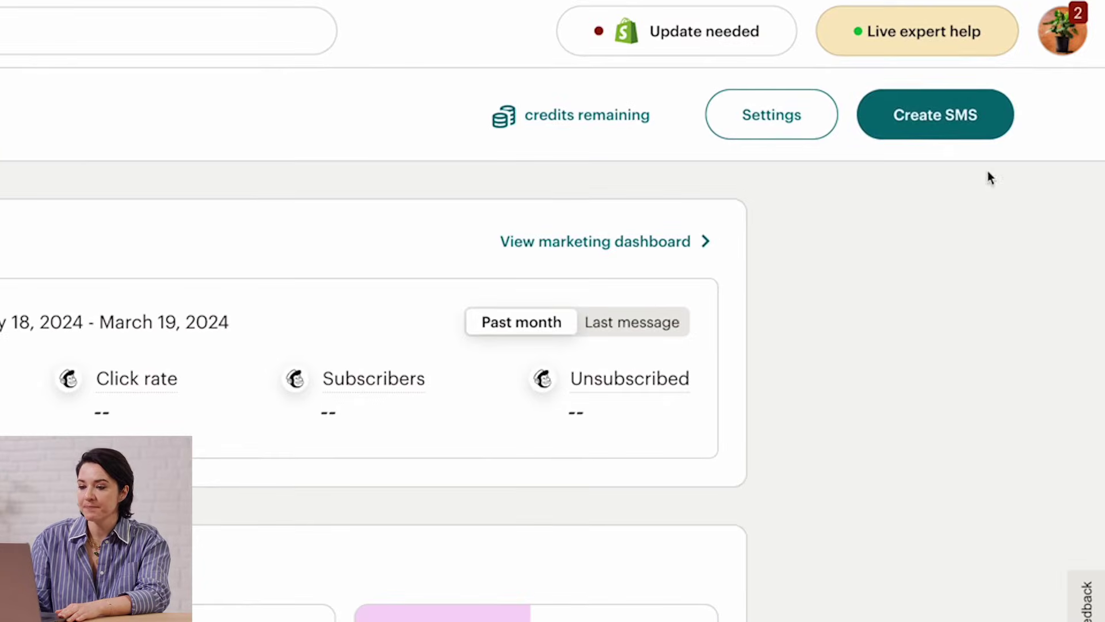
pyautogui.click(999, 138)
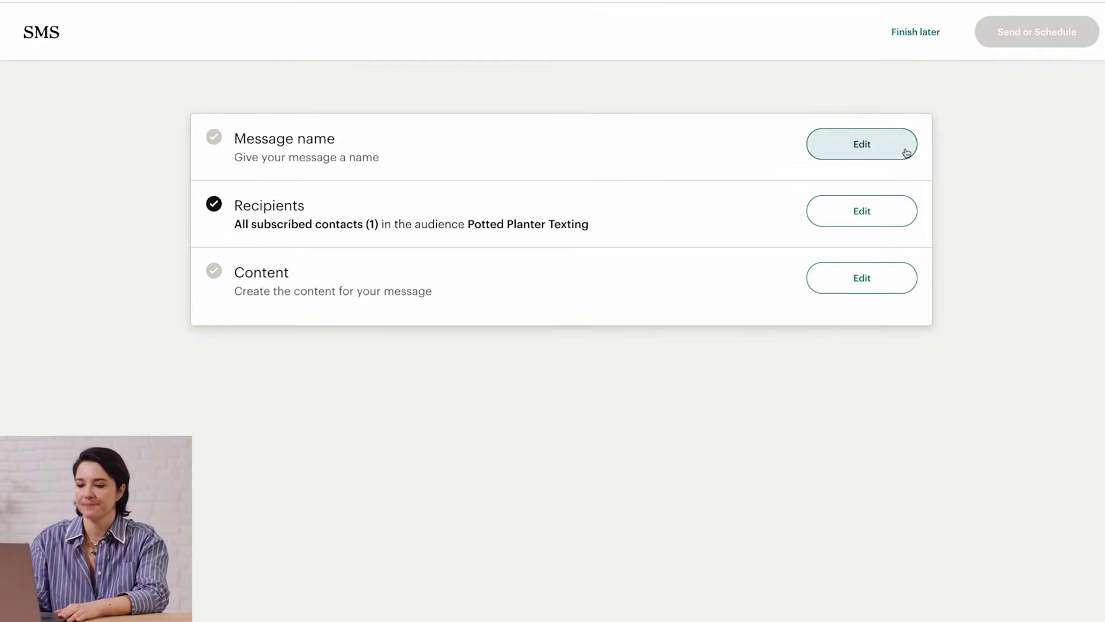
pyautogui.click(906, 153)
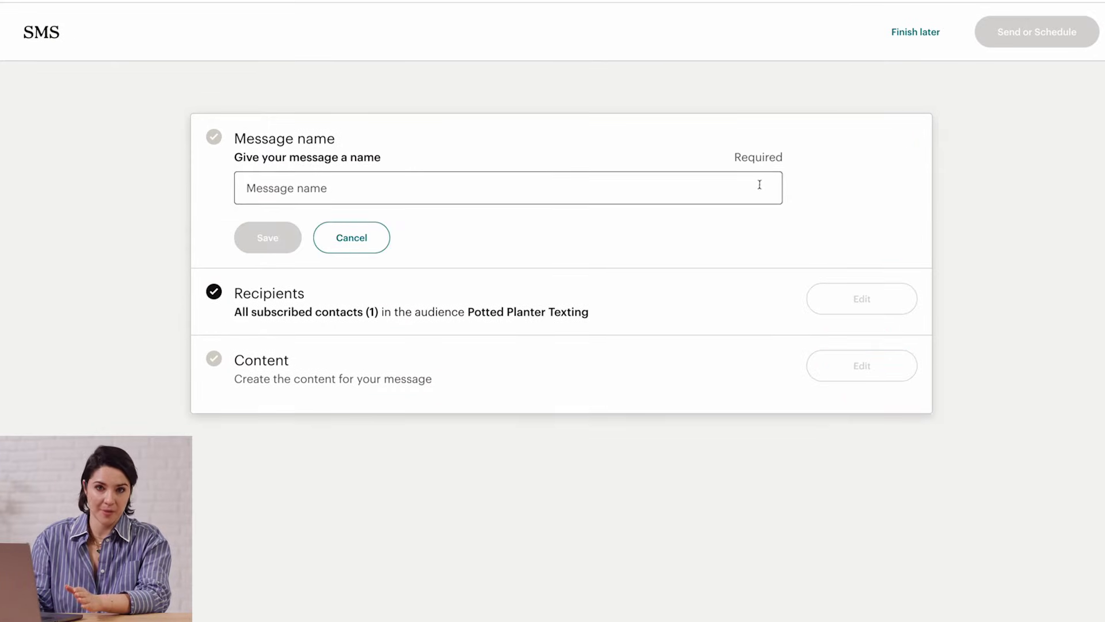
pyautogui.click(750, 187)
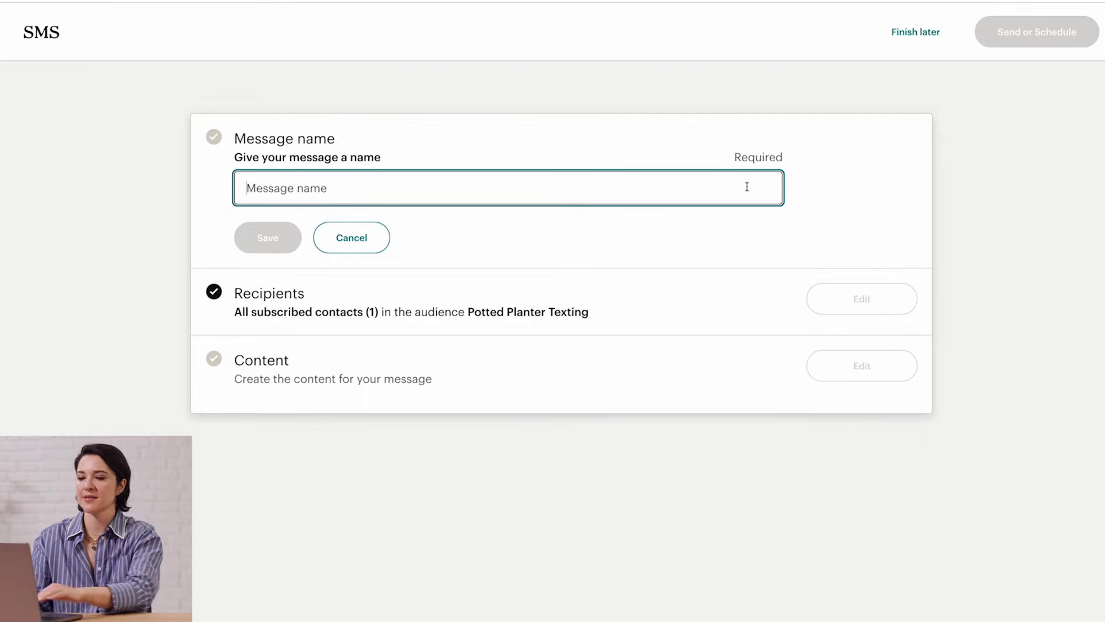
pyautogui.write('Flower ')
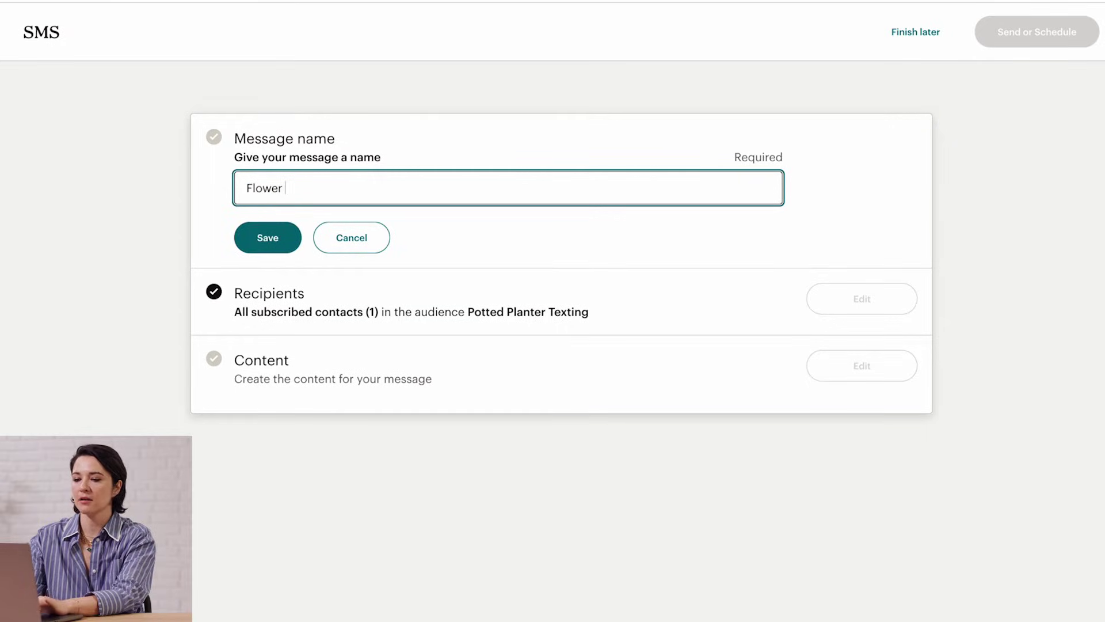
pyautogui.write('Sale')
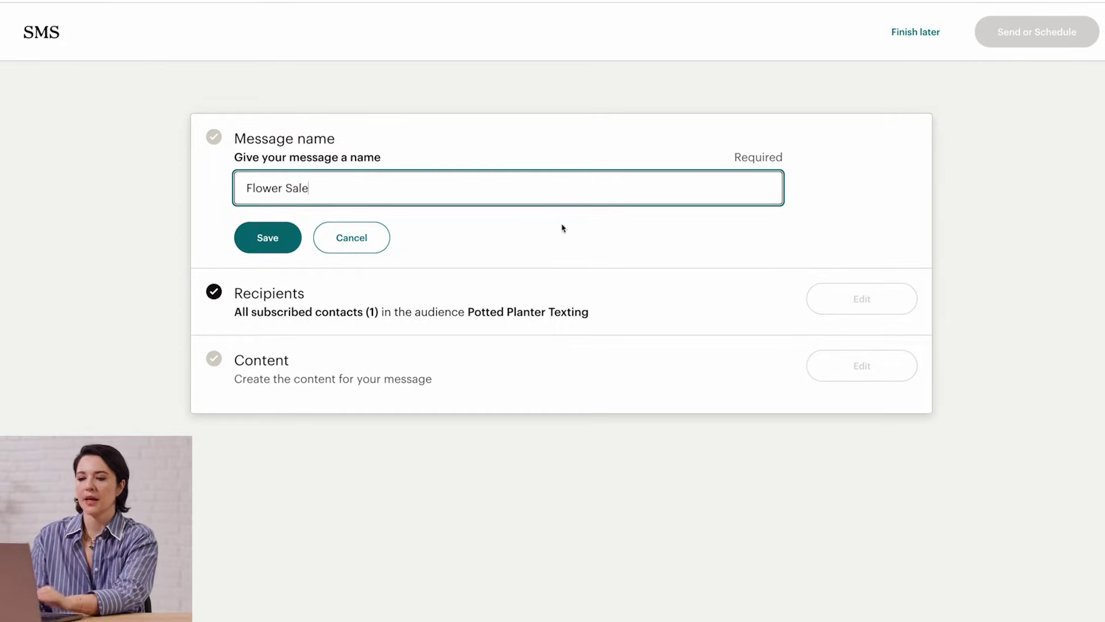
# Save the 'Flower Sale' name and save recipients as All SMS Subscribers with no exclusions
pyautogui.click(254, 252)
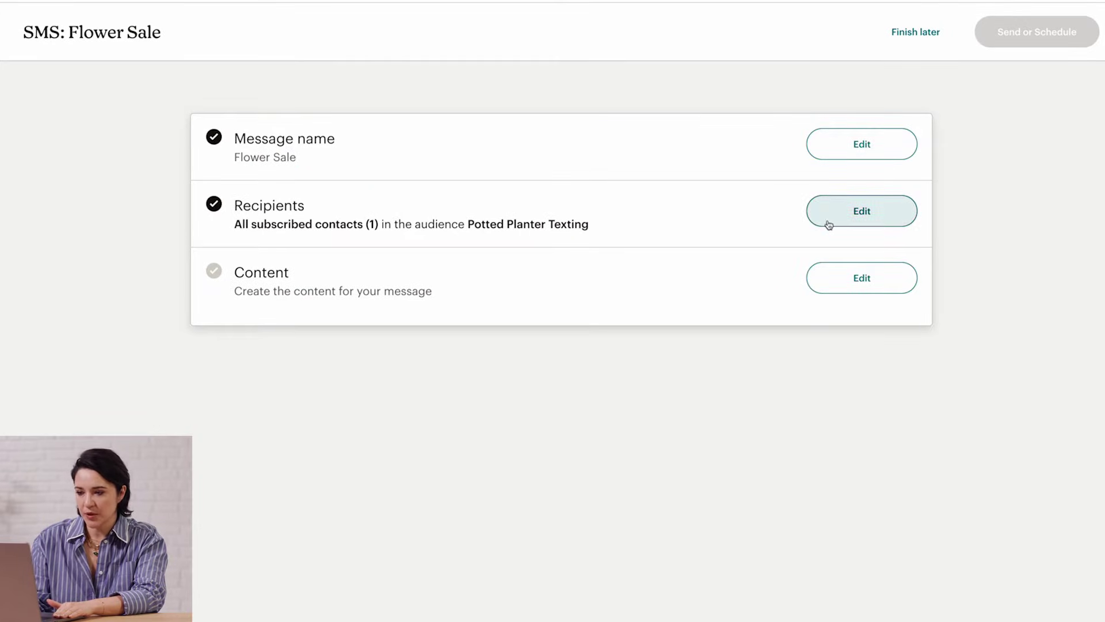
pyautogui.click(826, 226)
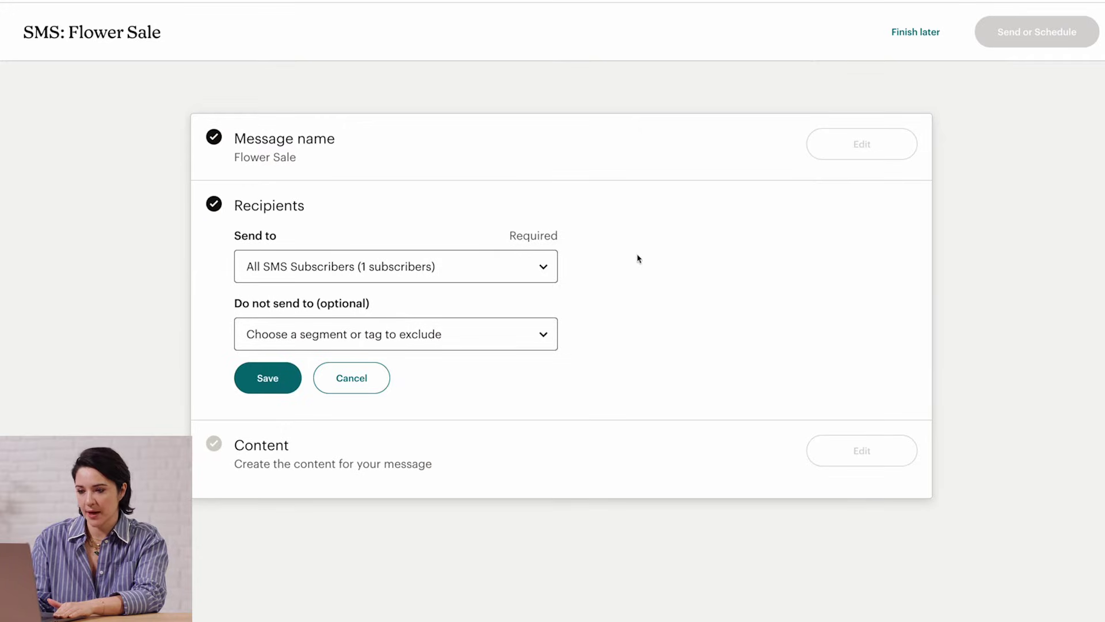
pyautogui.click(558, 270)
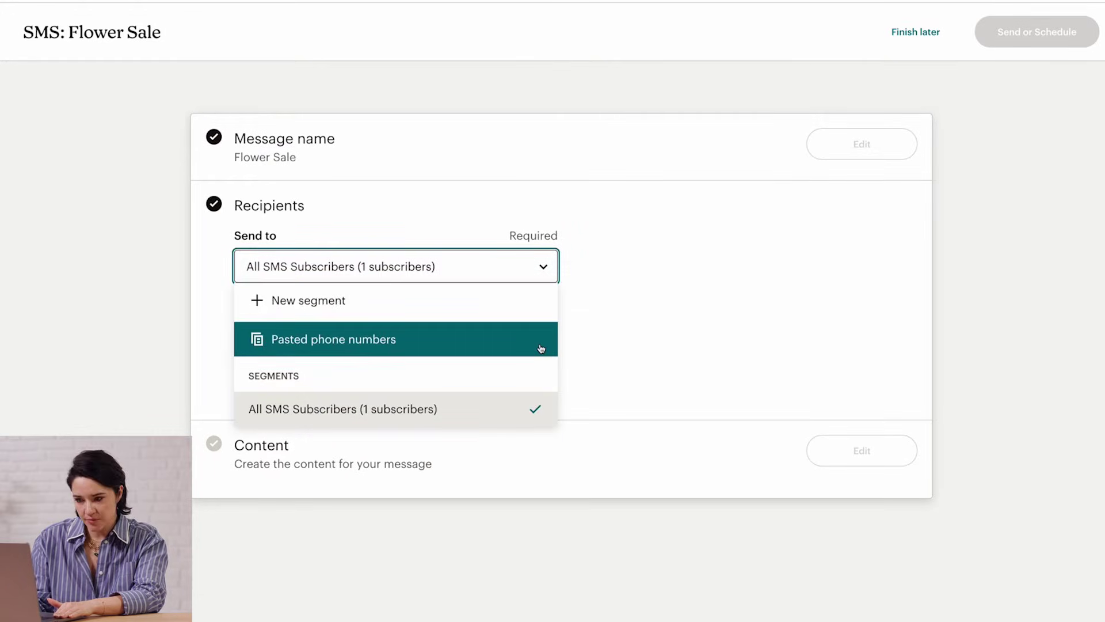
pyautogui.click(543, 415)
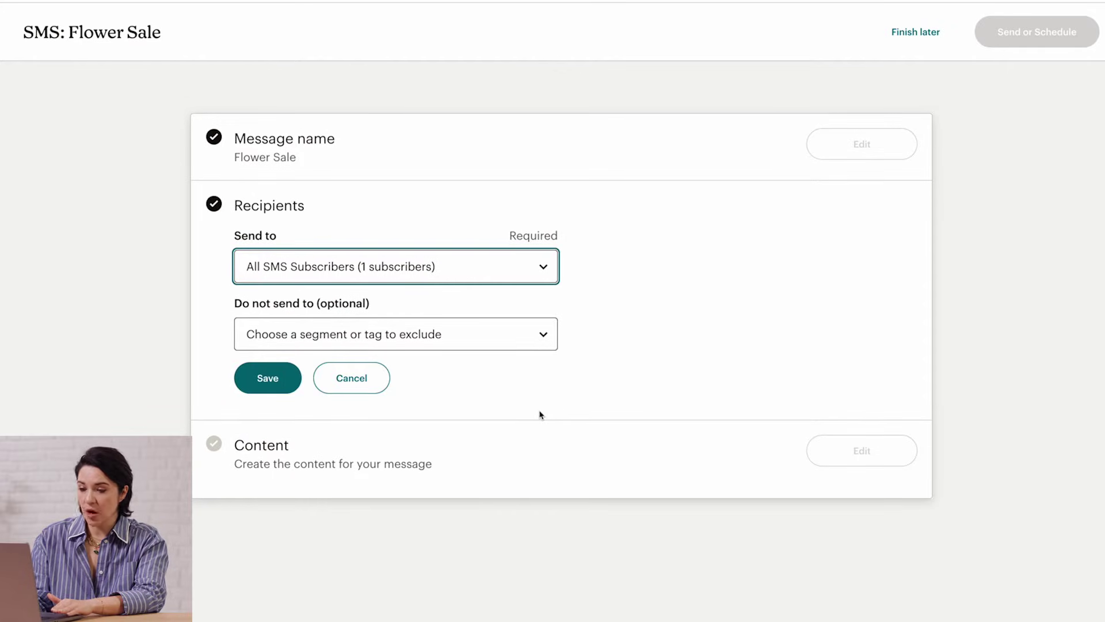
pyautogui.click(540, 347)
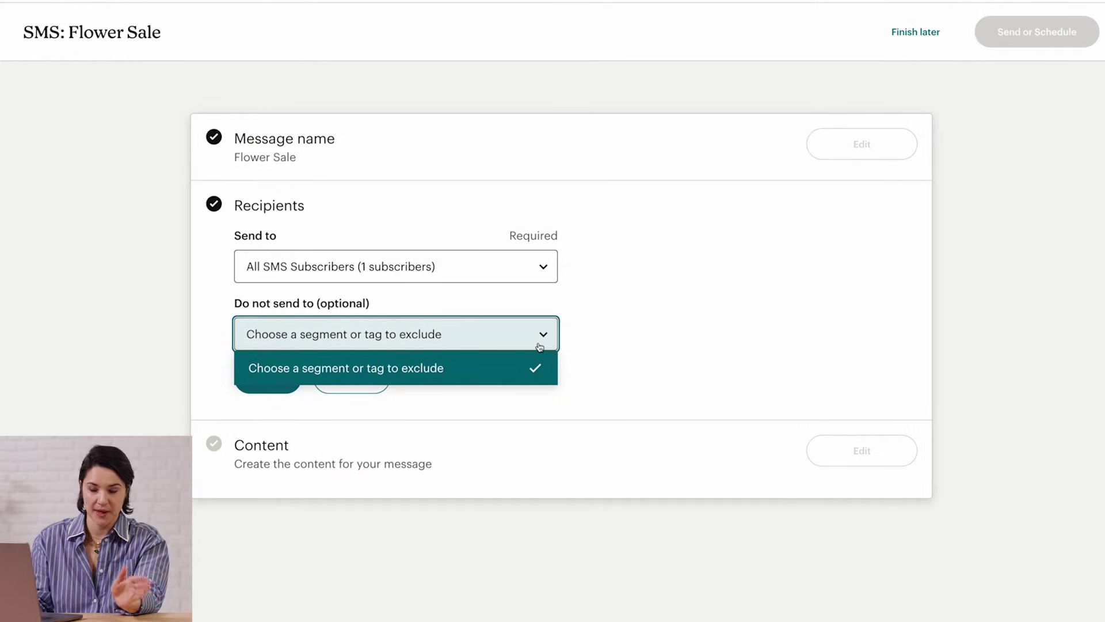
pyautogui.click(540, 347)
pyautogui.click(531, 380)
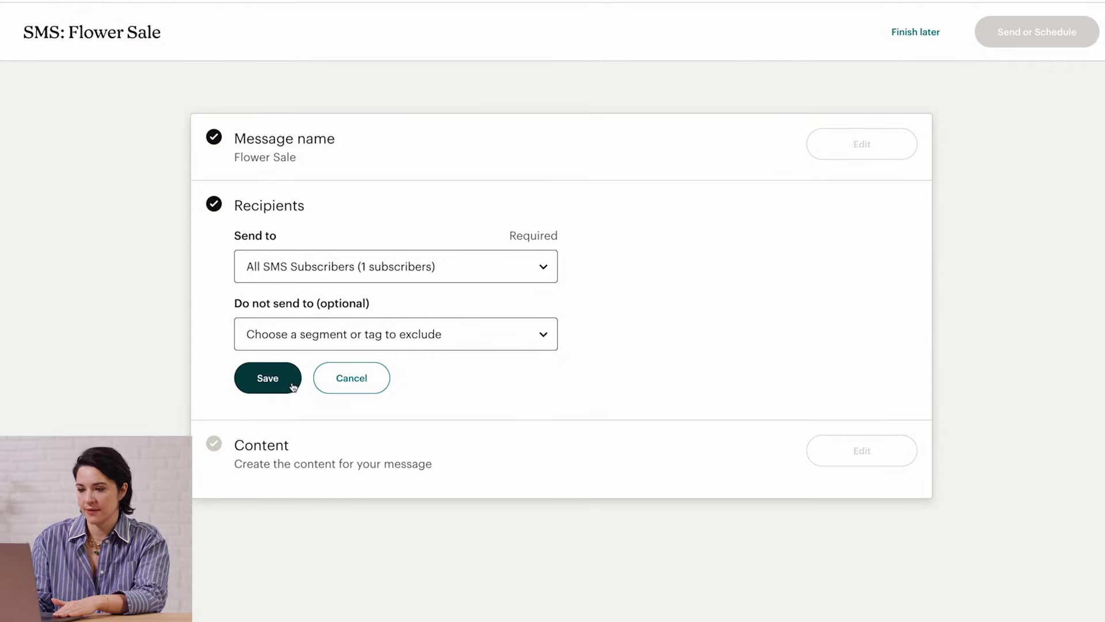
pyautogui.click(268, 378)
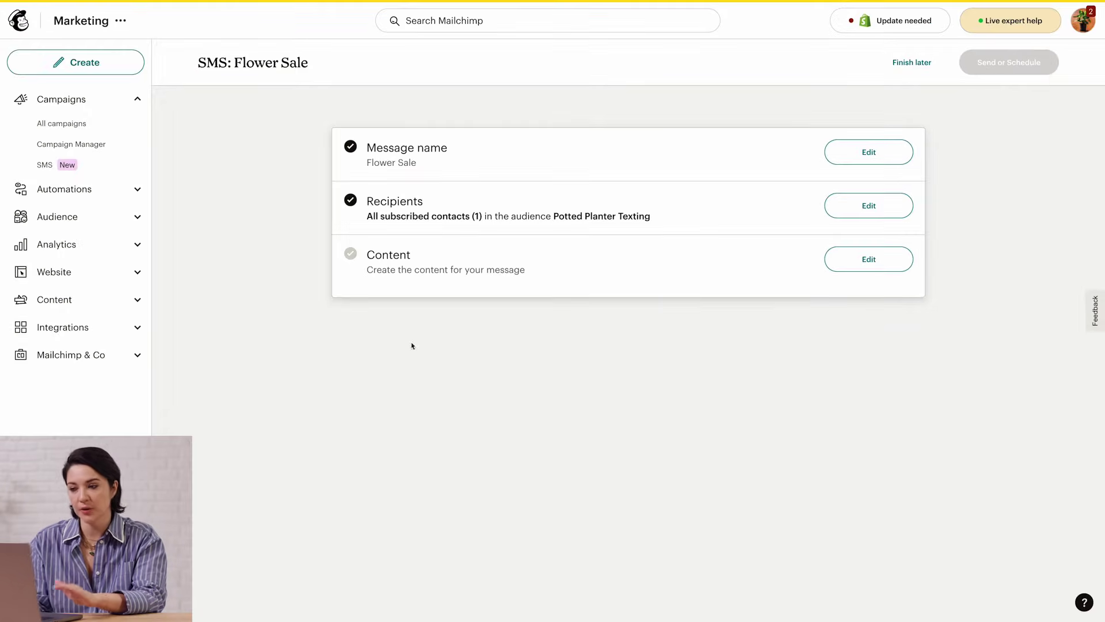
# Open the message content editor, look through the starter template gallery, and close it unused
pyautogui.click(834, 270)
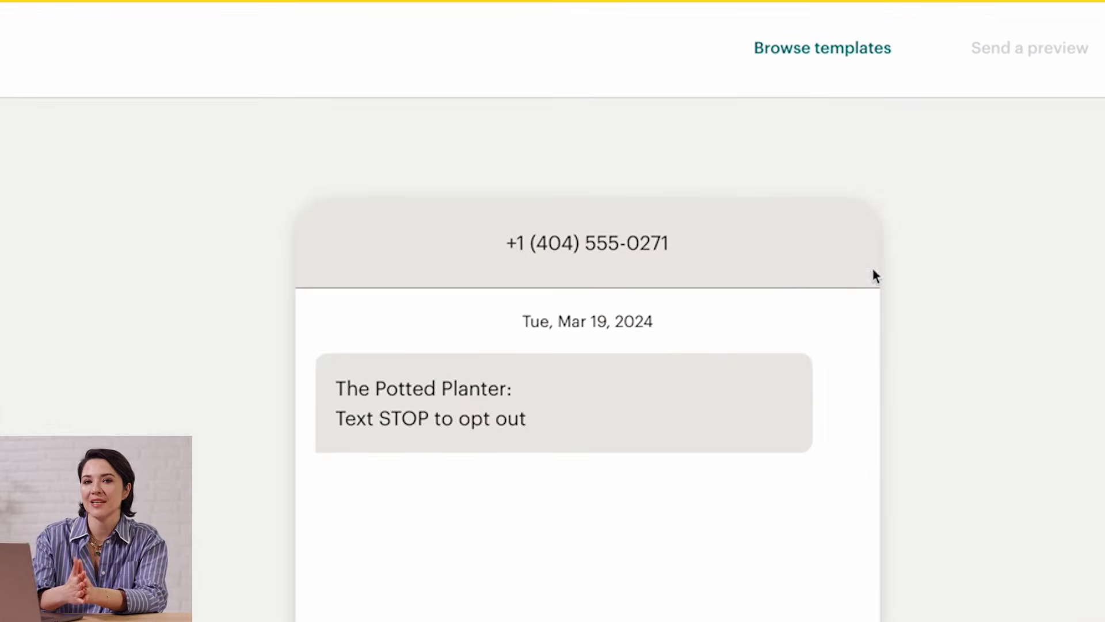
pyautogui.click(882, 73)
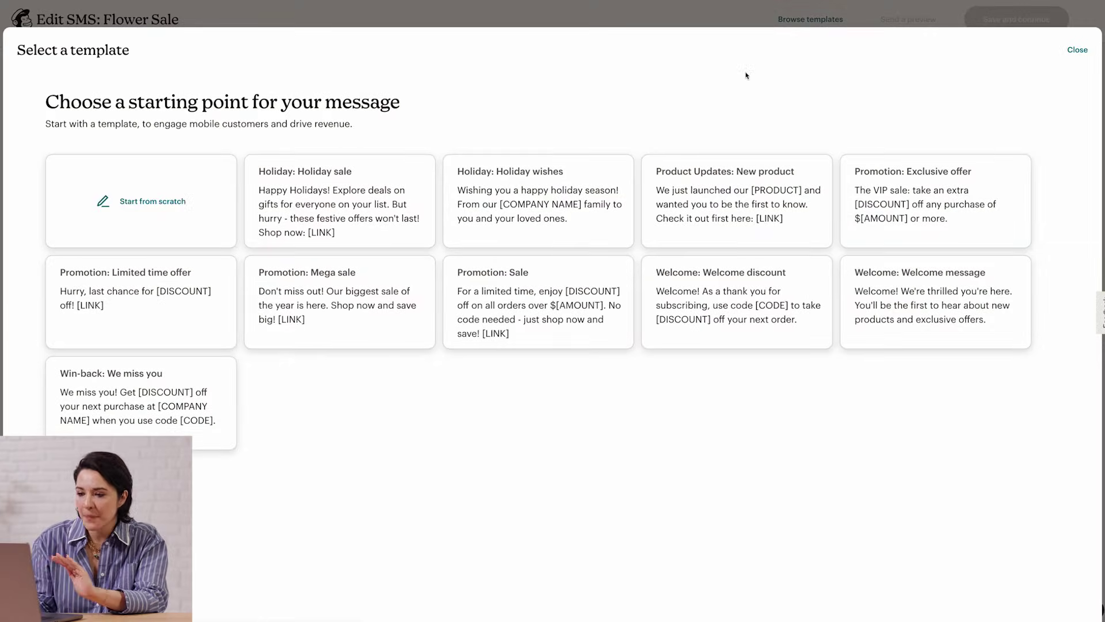
pyautogui.moveTo(651, 173)
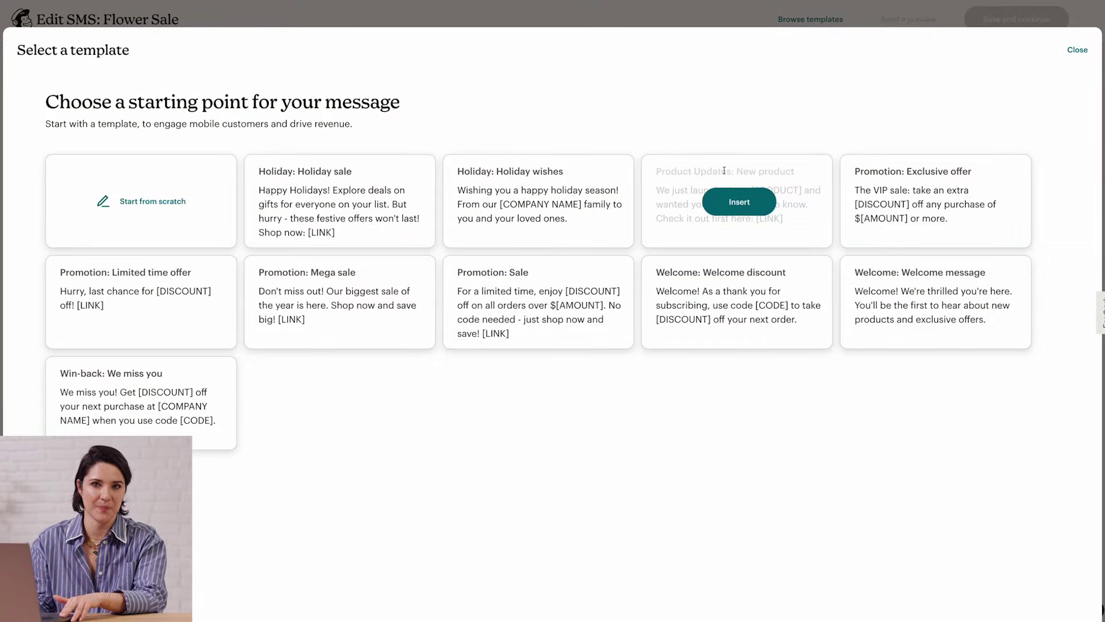
pyautogui.moveTo(626, 285)
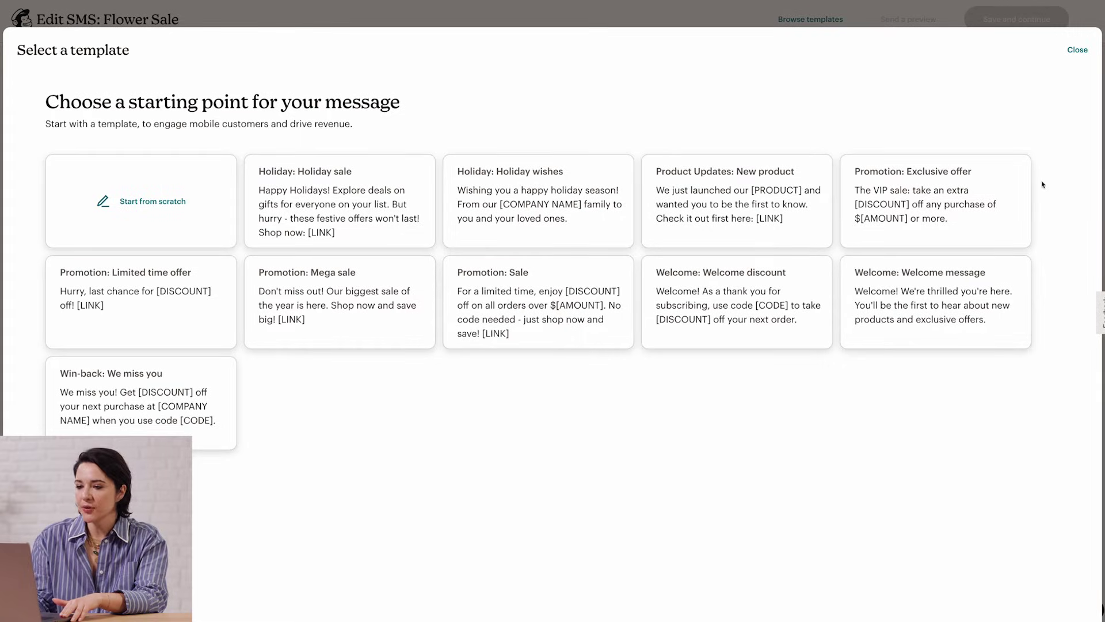
pyautogui.click(1078, 50)
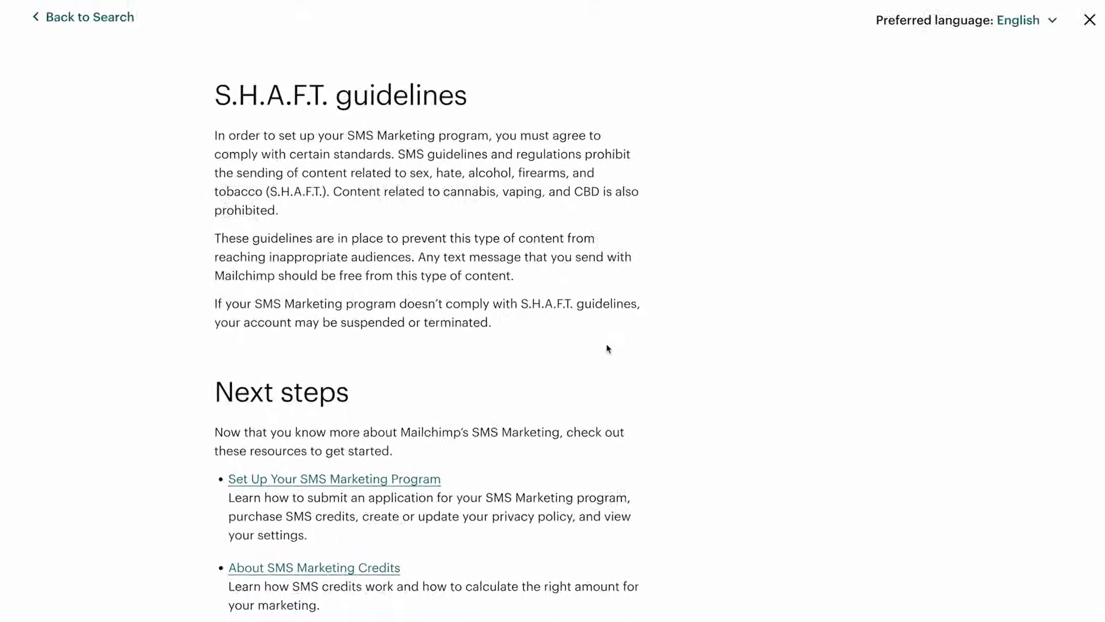
# Scroll back up to the empty Flower Sale message editor
pyautogui.scroll(10, 593, 331)
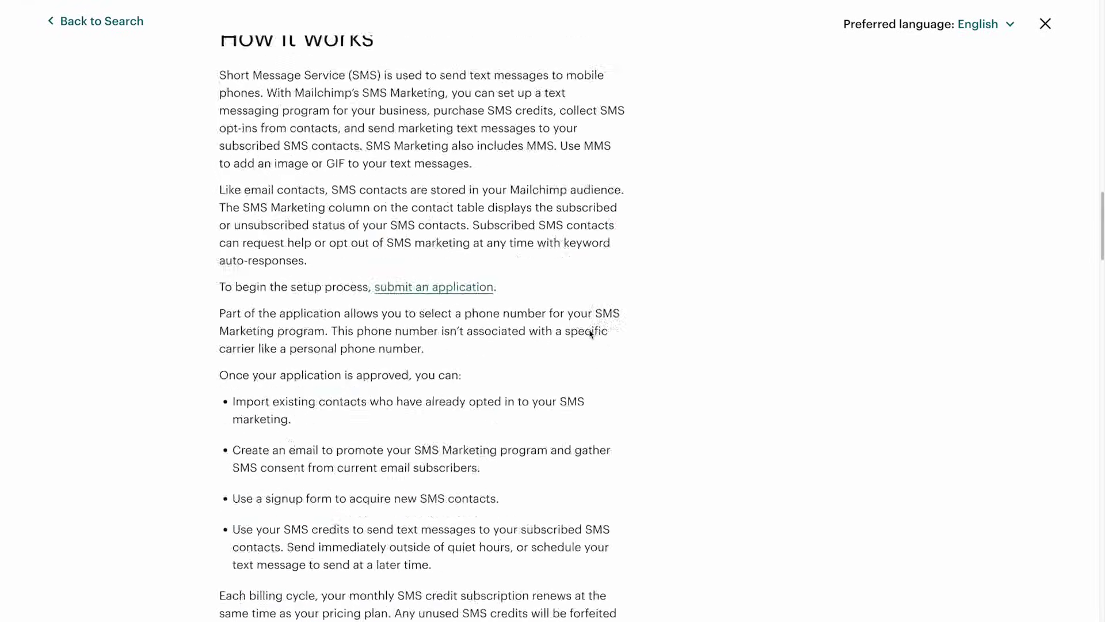
pyautogui.scroll(15, 591, 334)
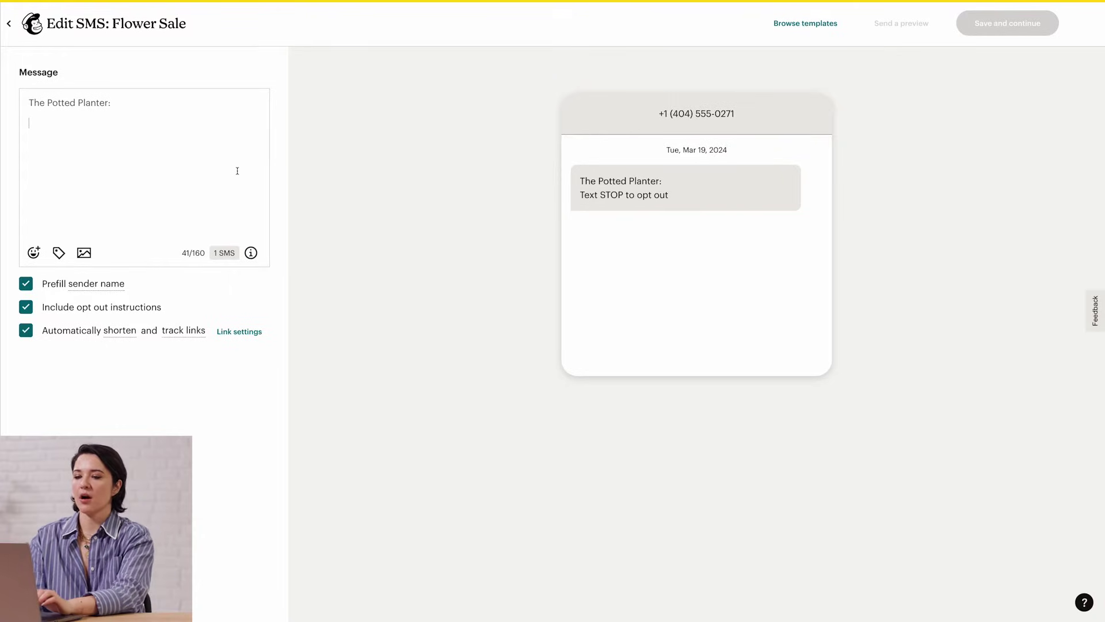
# Write the message body 'Flower sale this weekend! Details at thepottedplanter.com!'
pyautogui.write('Flower')
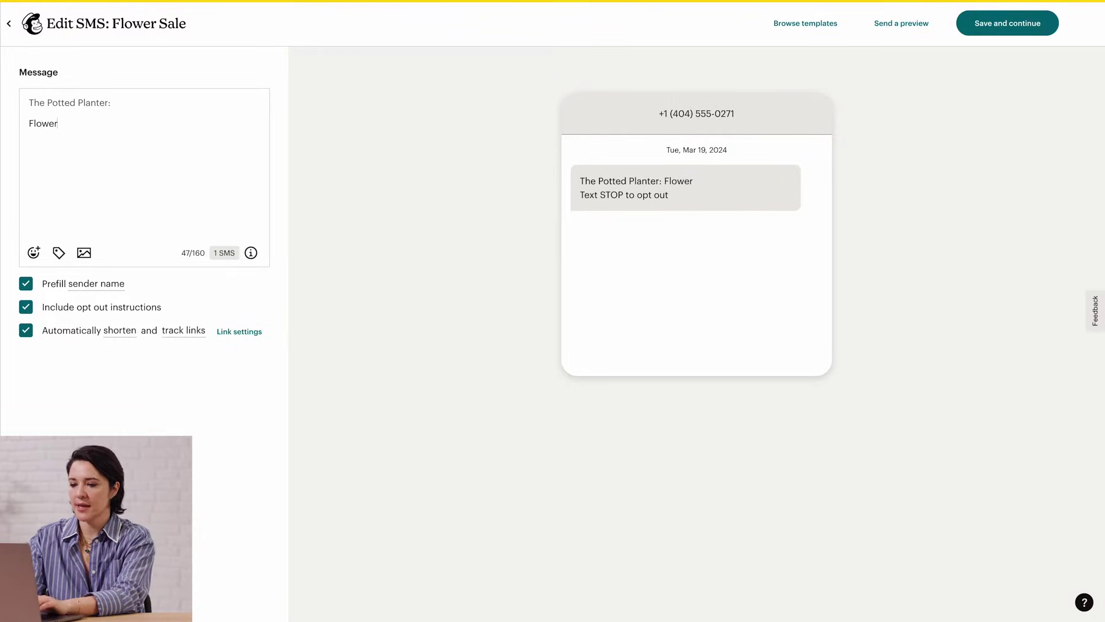
pyautogui.write(' sale this weekend')
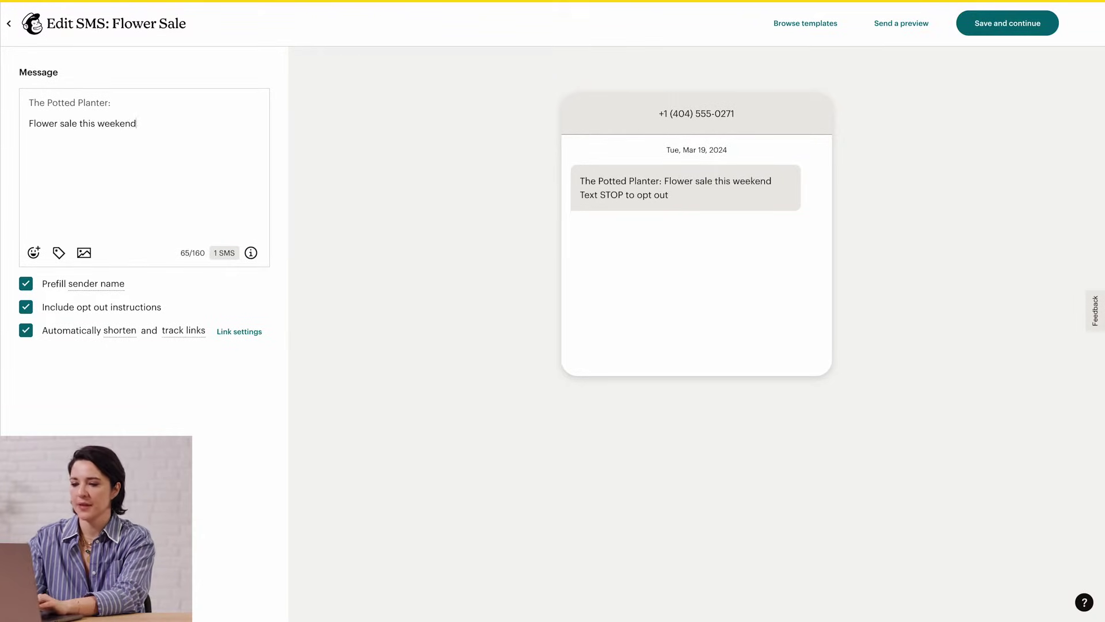
pyautogui.write('! Details a')
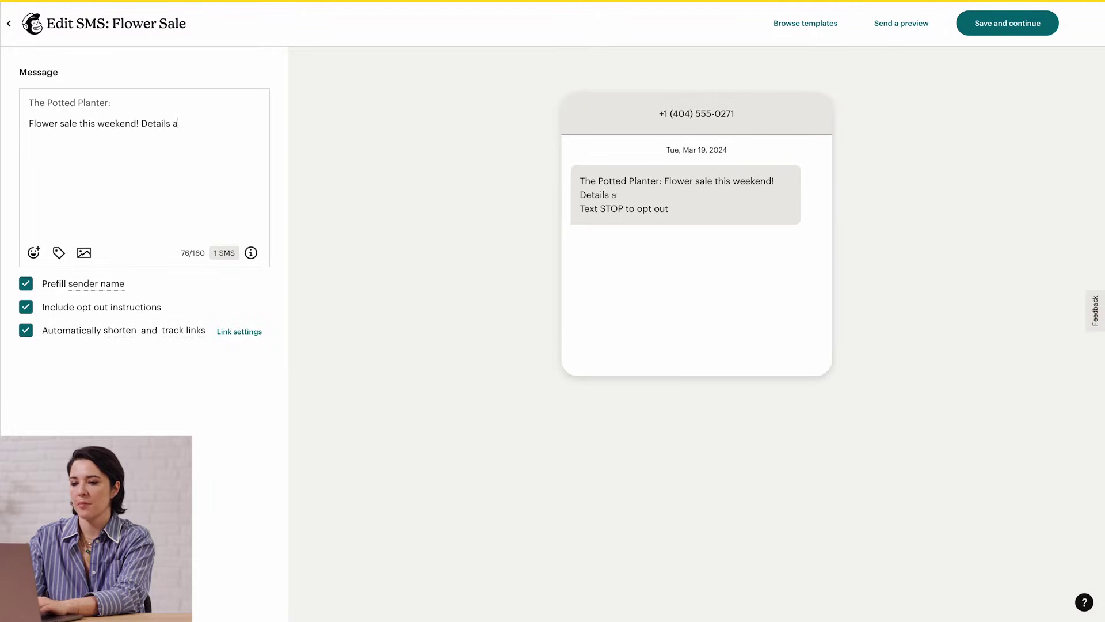
pyautogui.write('t thepottedplanter.com')
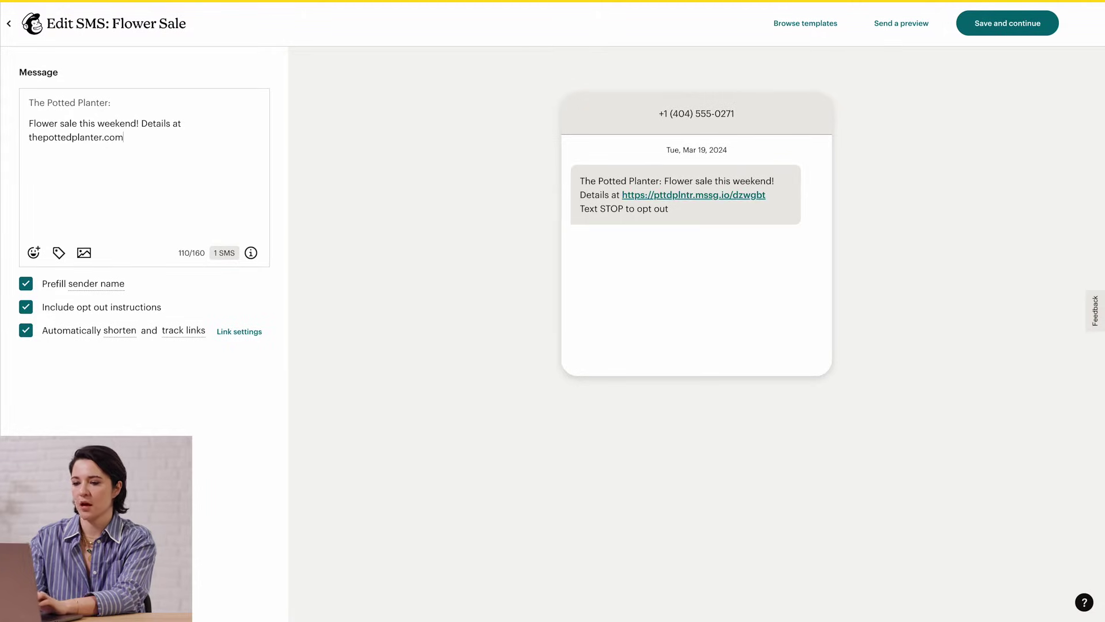
pyautogui.write('!')
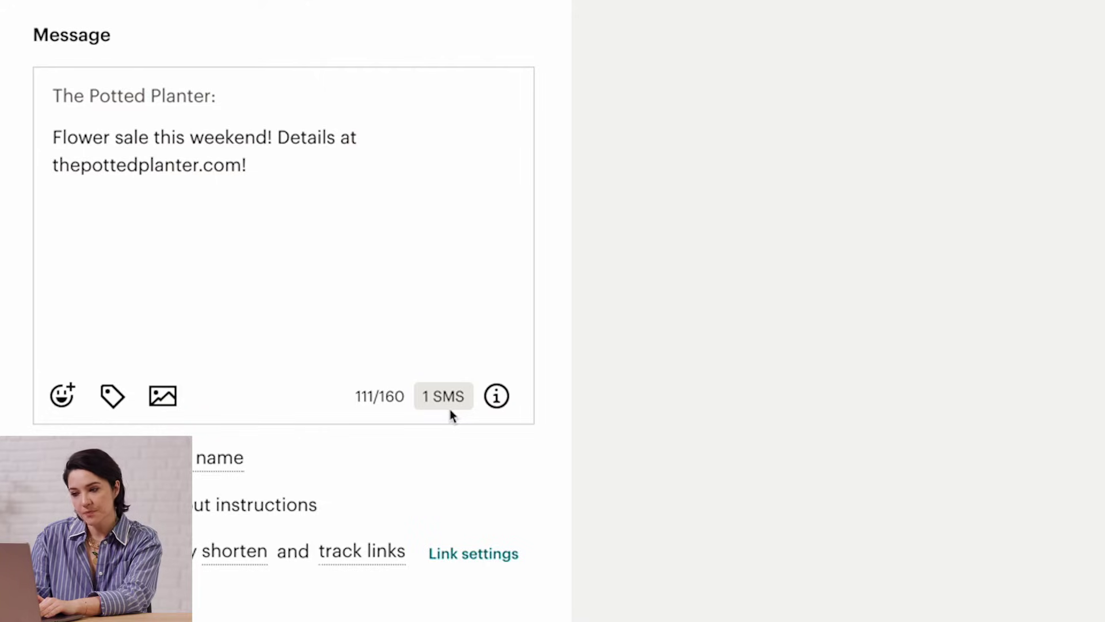
pyautogui.click(181, 410)
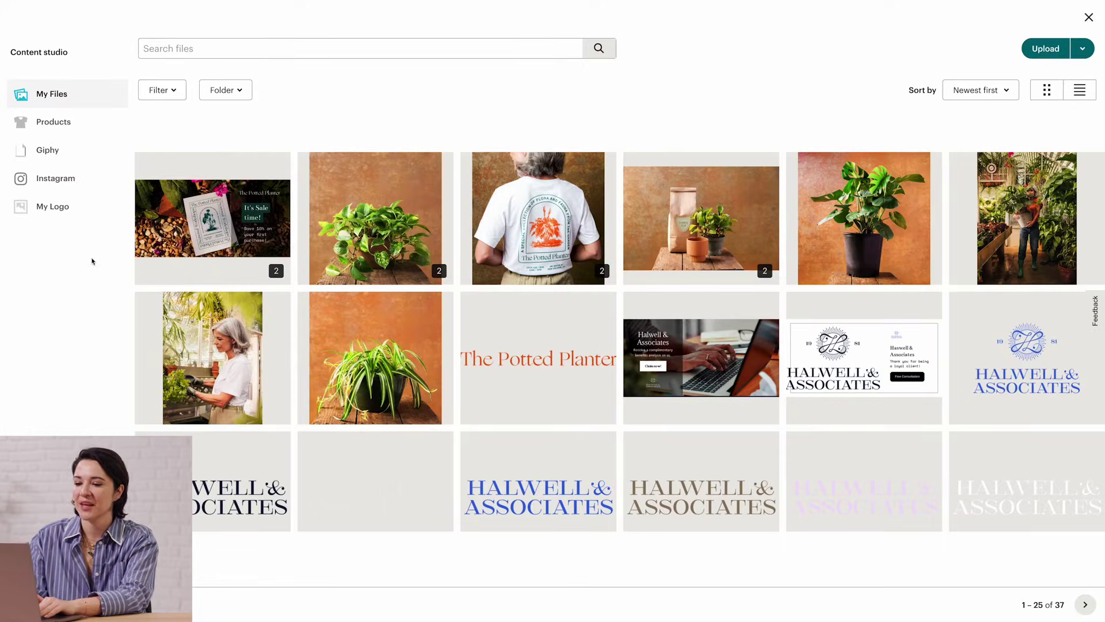
# Insert the sale-time flyer image from My Files into the message
pyautogui.click(206, 260)
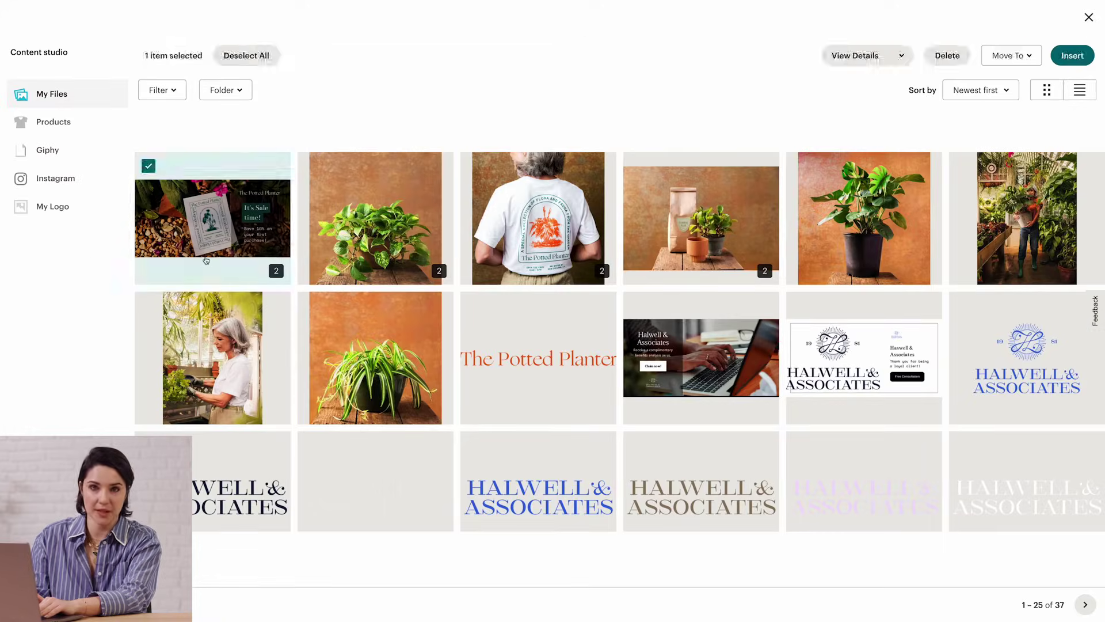
pyautogui.click(1079, 63)
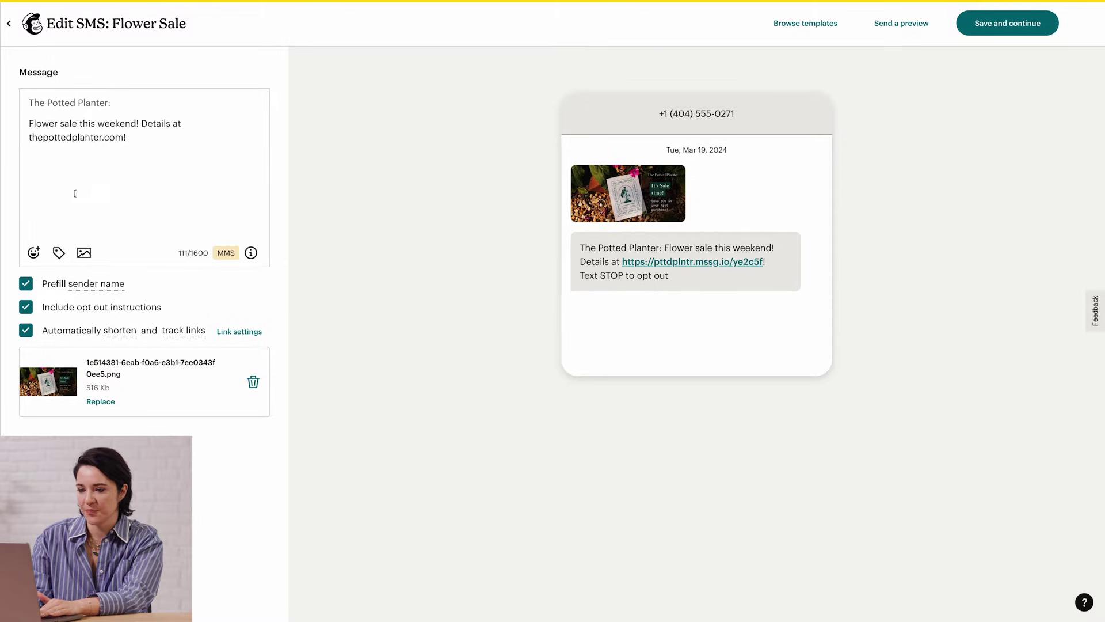
pyautogui.click(29, 285)
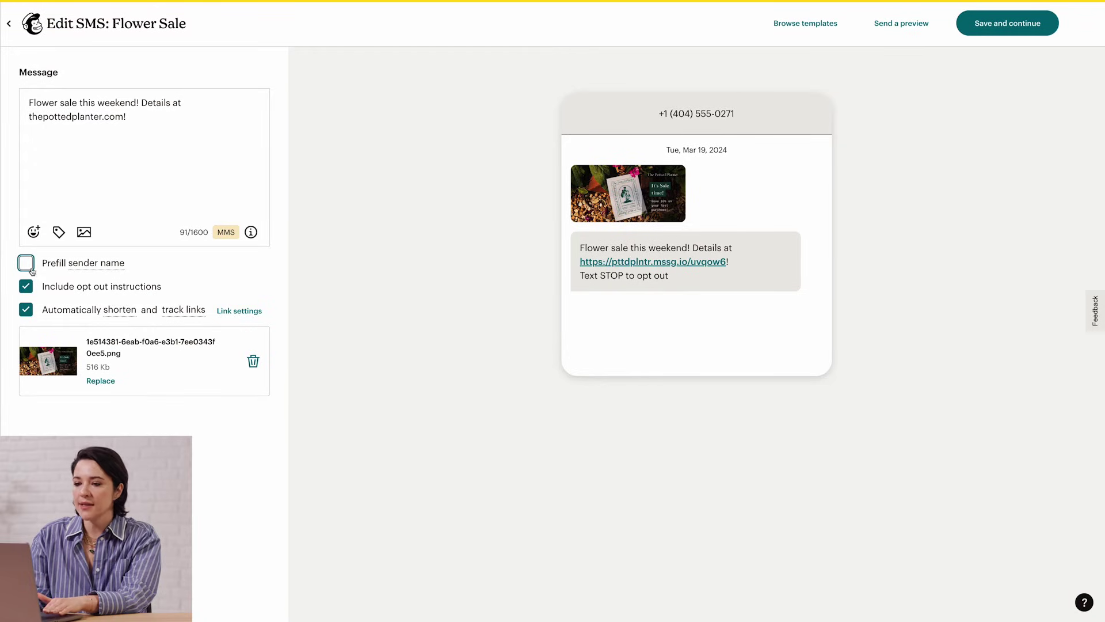
pyautogui.click(29, 266)
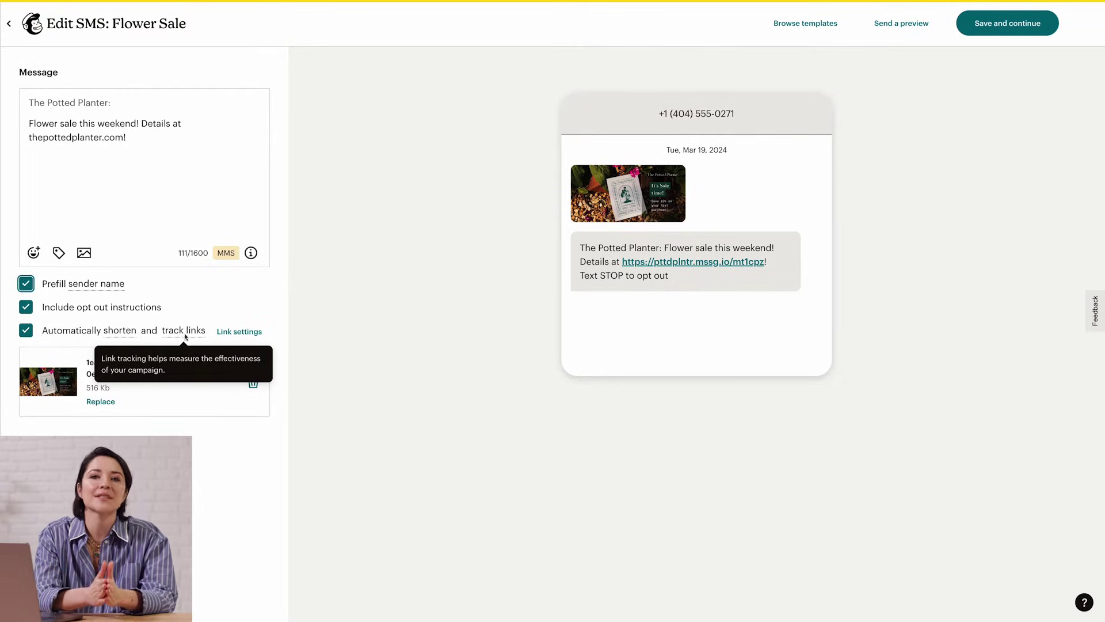
# Re-enable branded short links with the pttdplntr subdomain and save the link settings
pyautogui.click(233, 340)
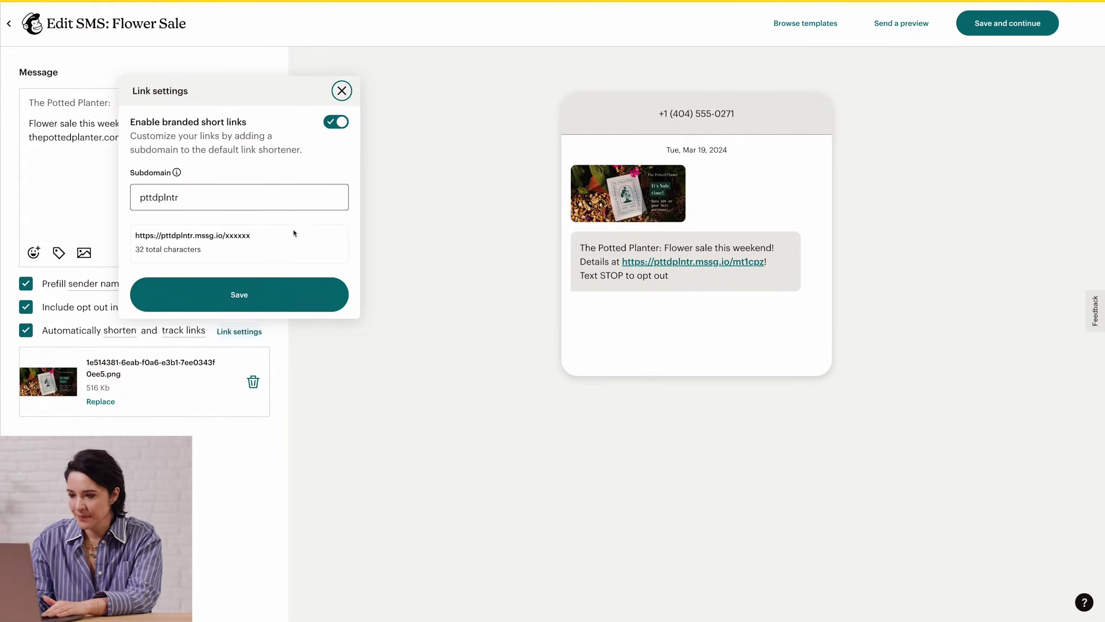
pyautogui.click(336, 122)
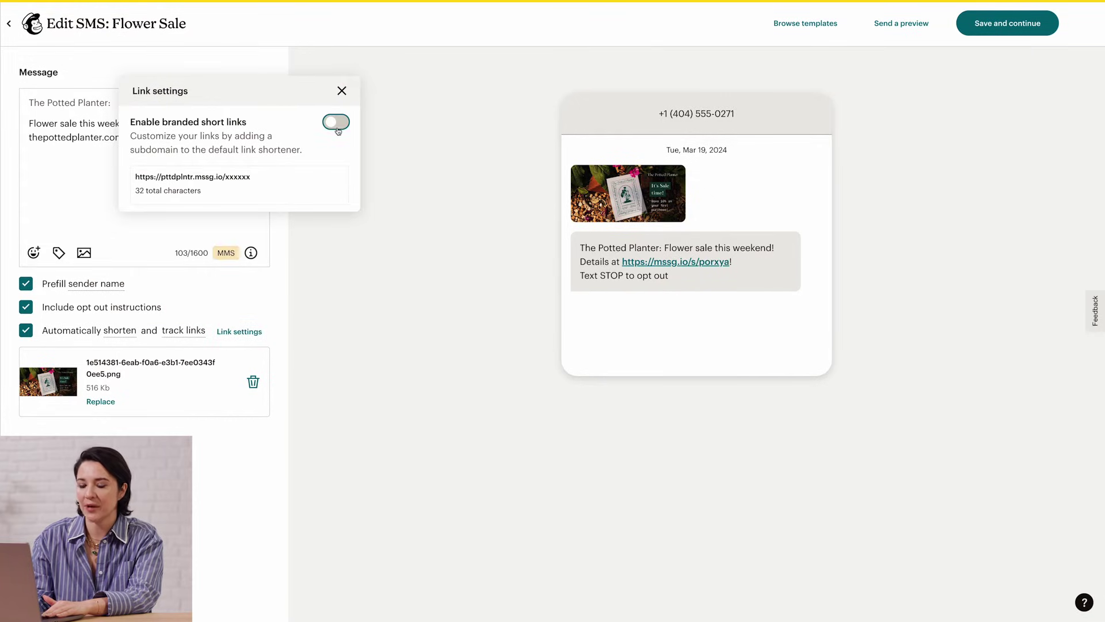
pyautogui.click(336, 122)
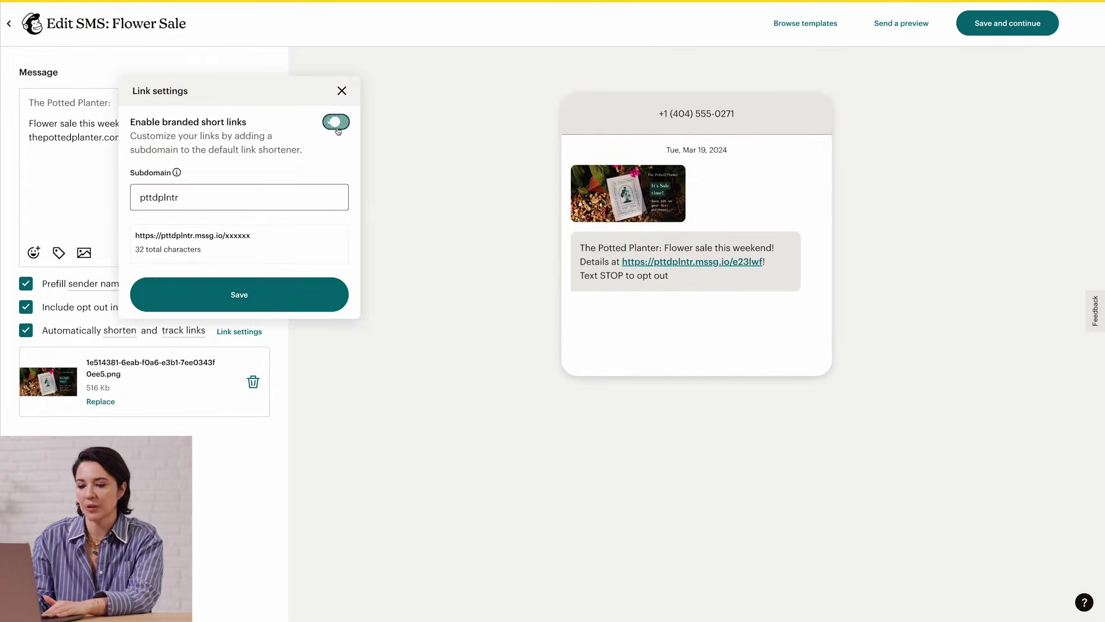
pyautogui.click(299, 197)
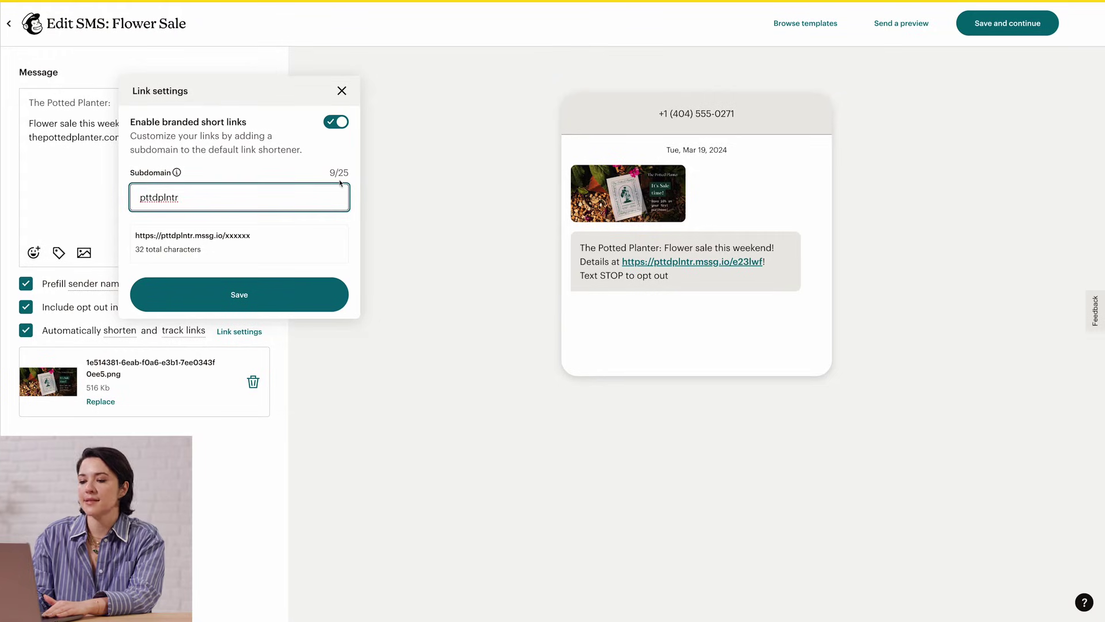
pyautogui.click(274, 288)
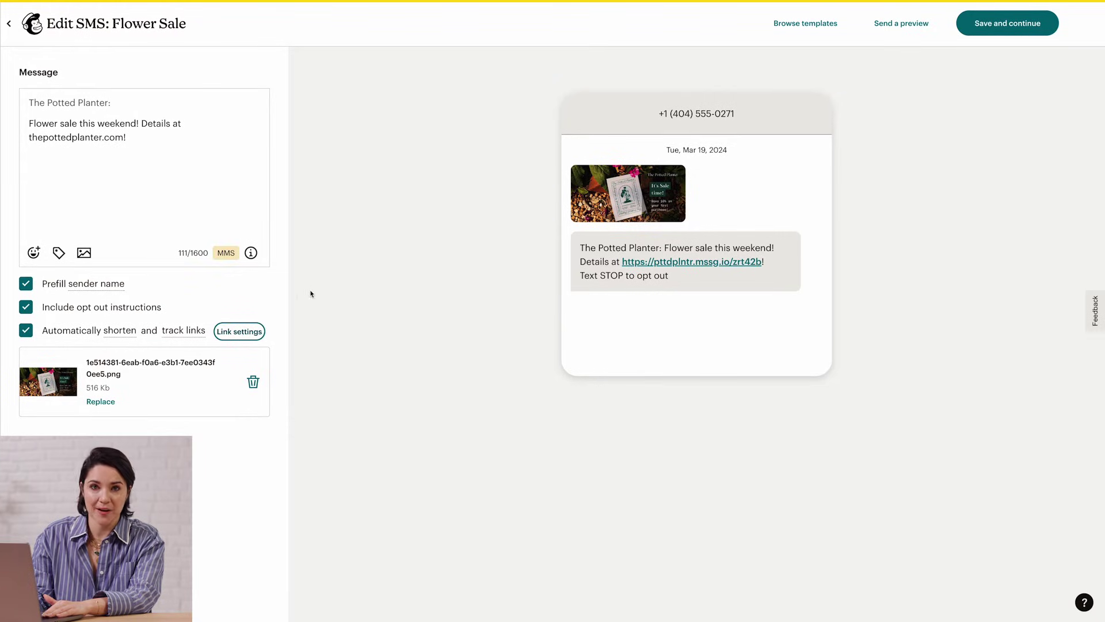
pyautogui.click(336, 294)
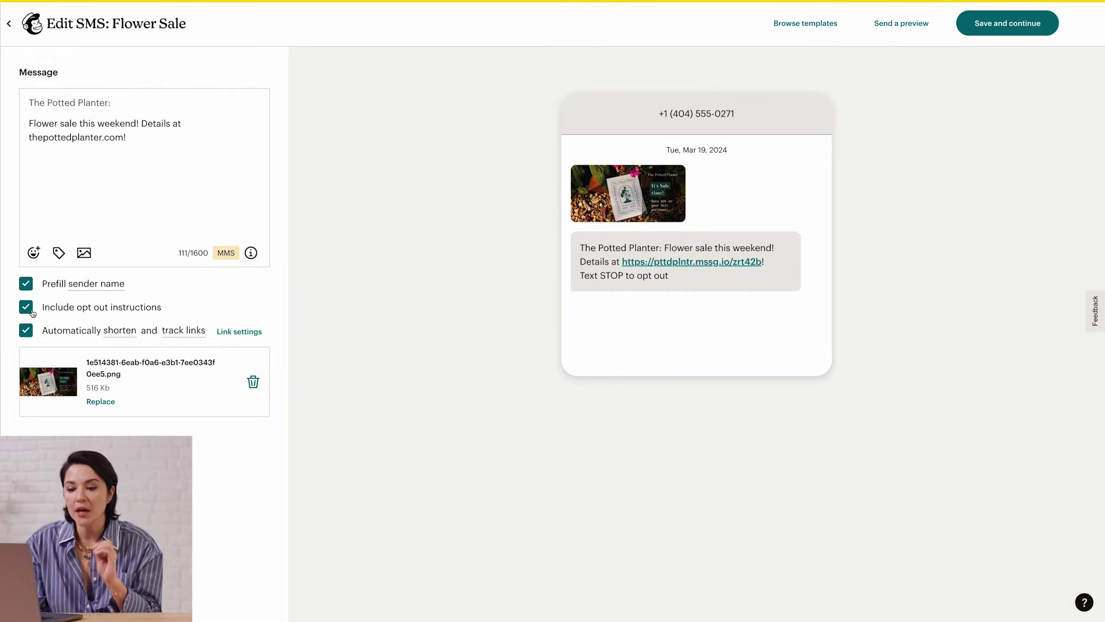
pyautogui.click(26, 307)
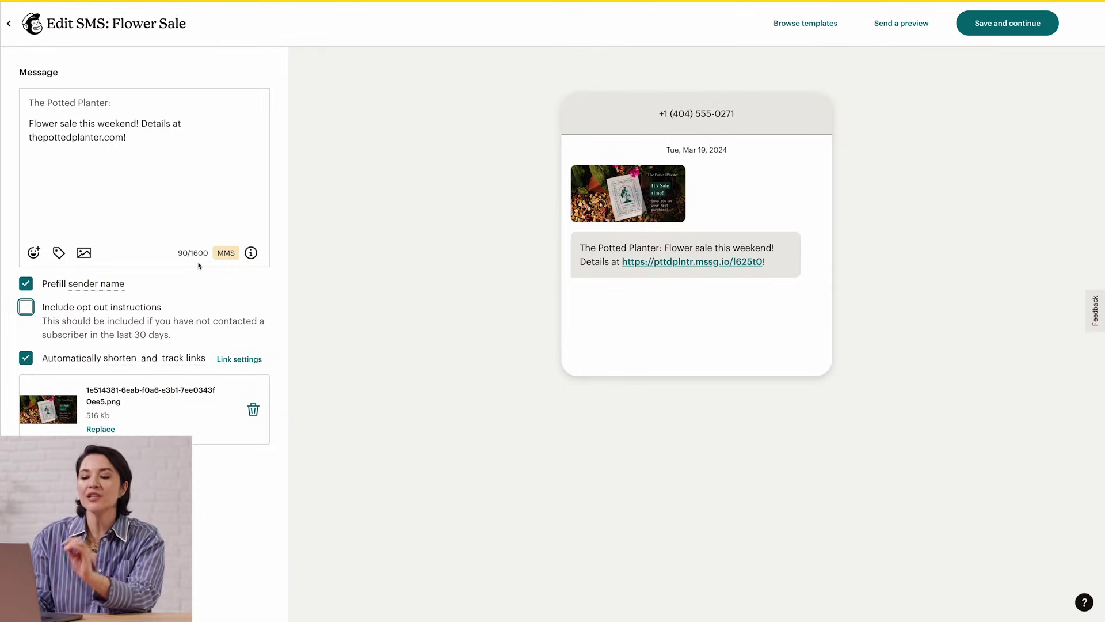
pyautogui.click(26, 306)
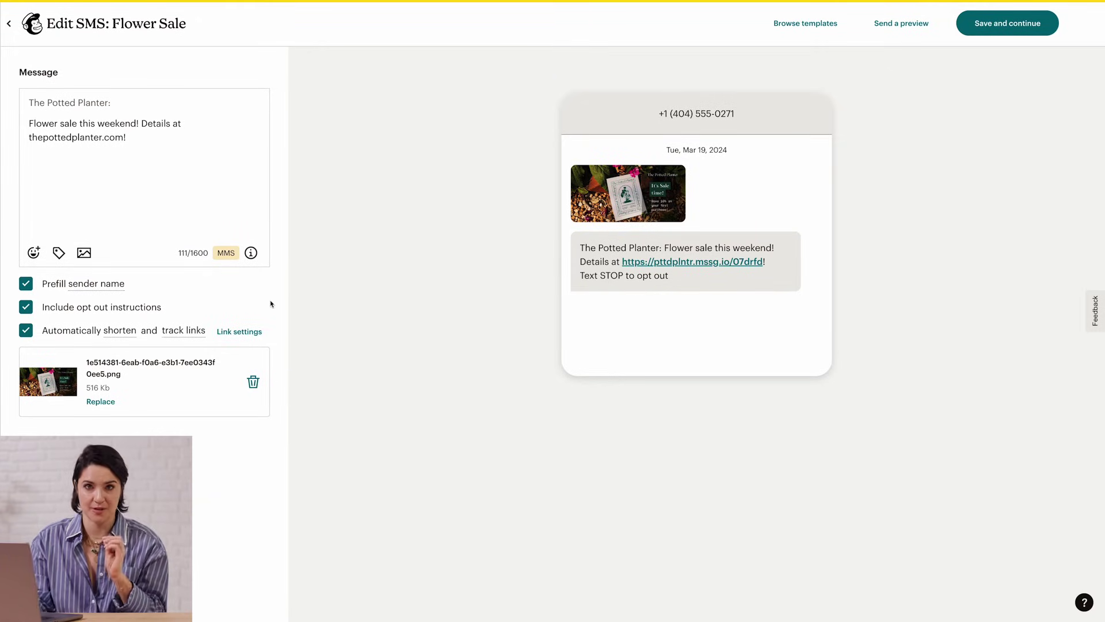
pyautogui.click(886, 32)
pyautogui.click(585, 331)
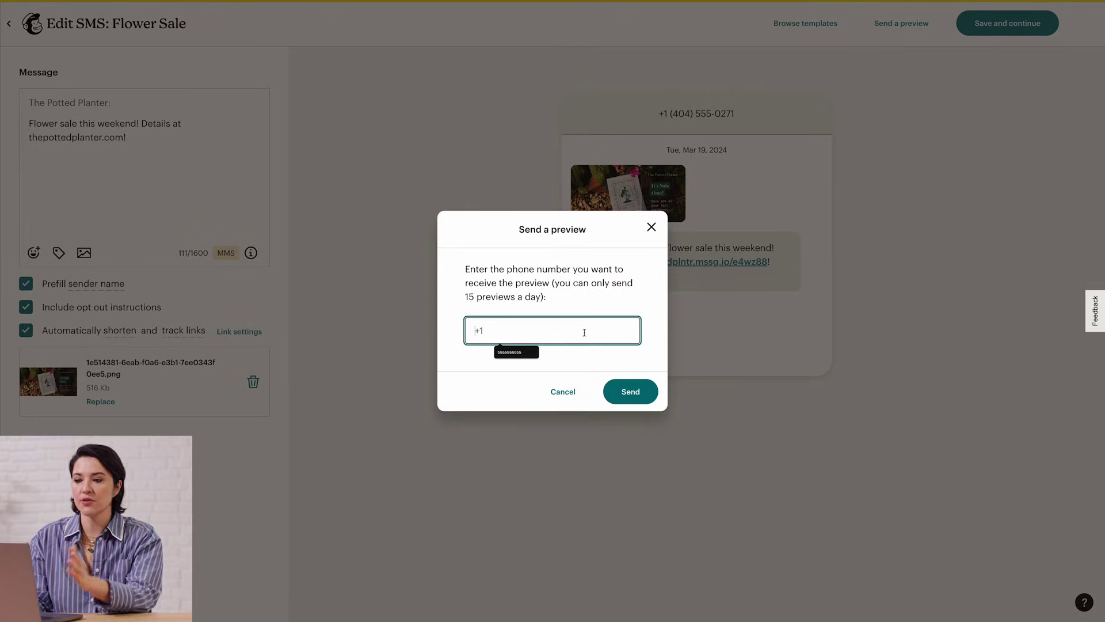
pyautogui.click(528, 354)
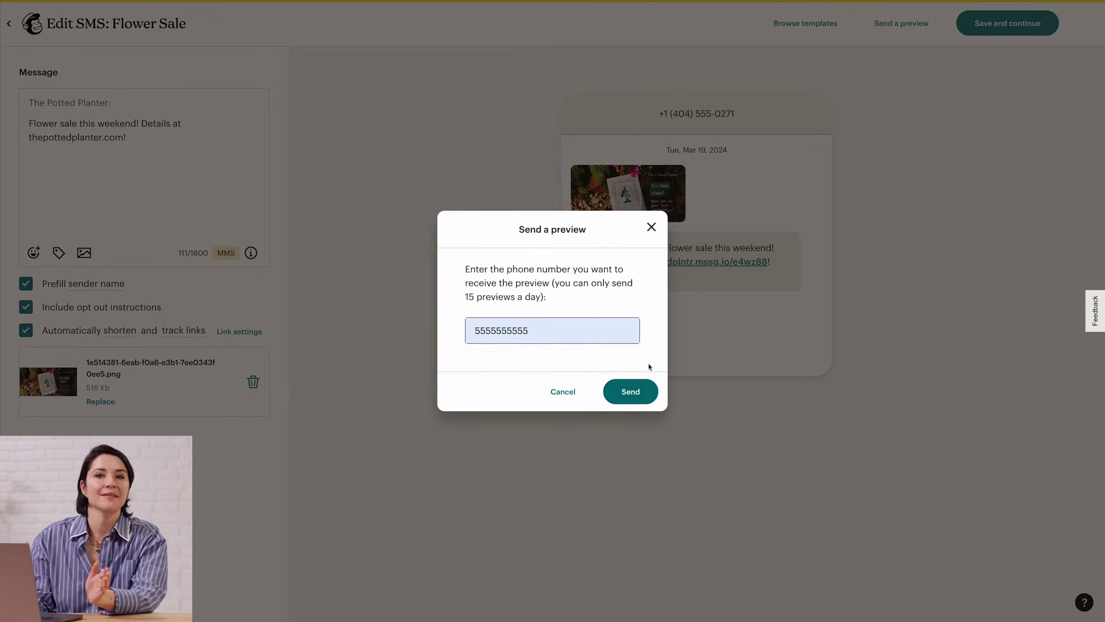
pyautogui.click(651, 228)
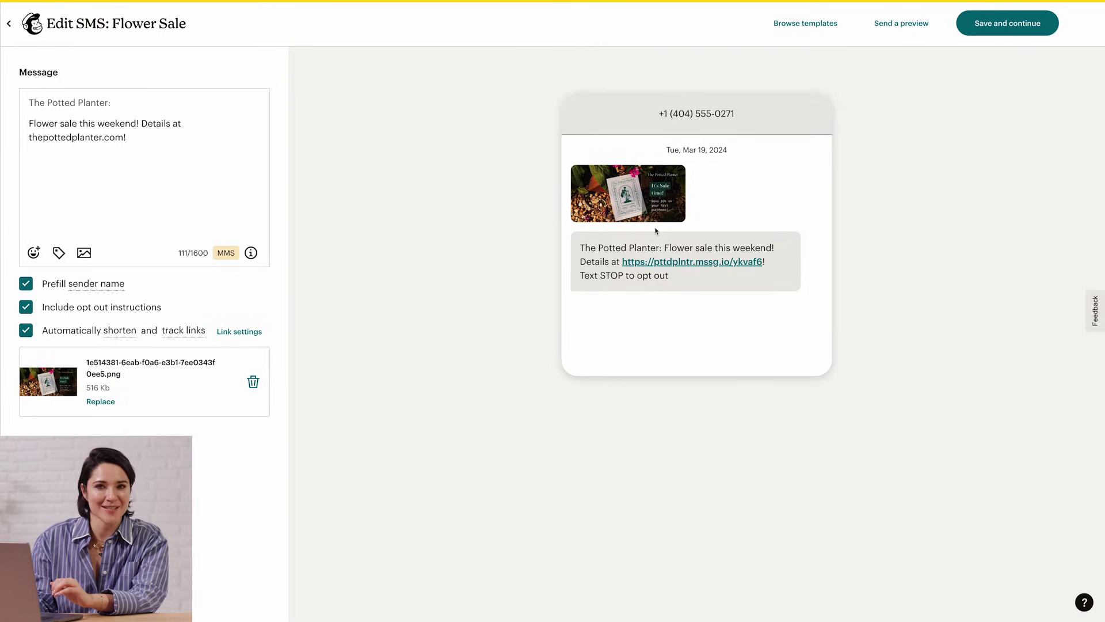
pyautogui.click(972, 36)
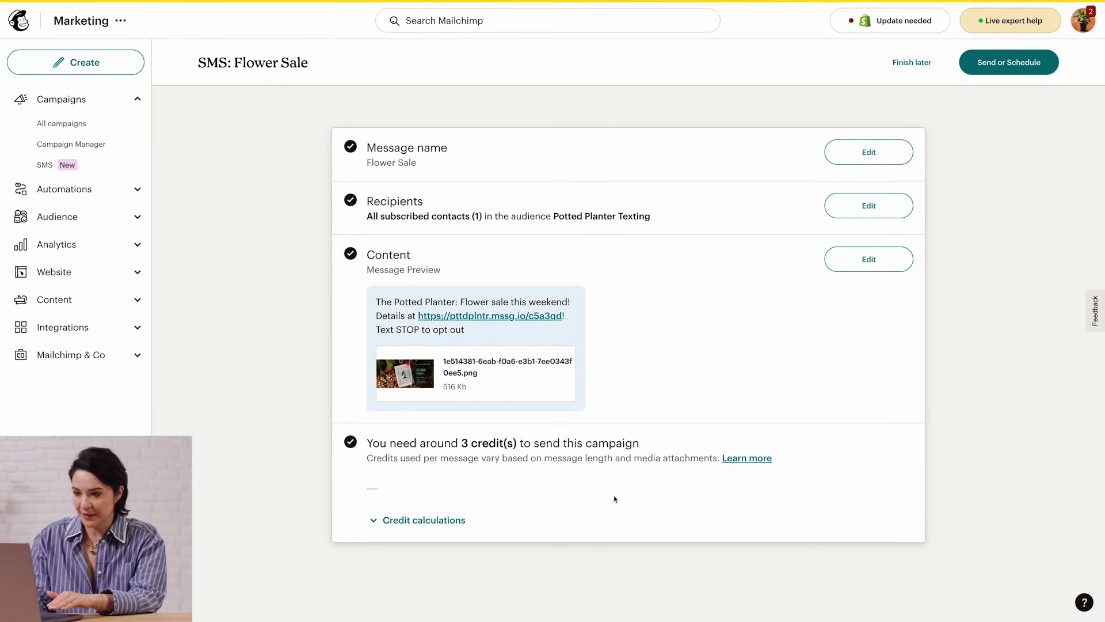
# Expand the credit breakdown showing 1 MMS at 3 credits for 1 recipient
pyautogui.click(455, 525)
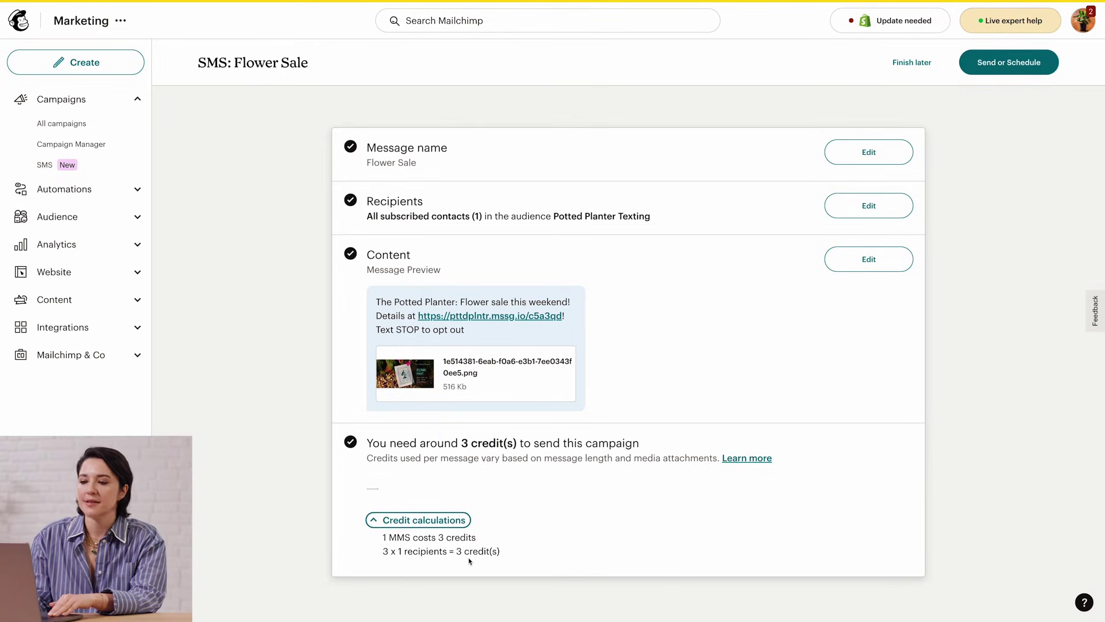
# Choose Send later with the date 03-25-2024 and the time 12:15pm ET
pyautogui.click(991, 73)
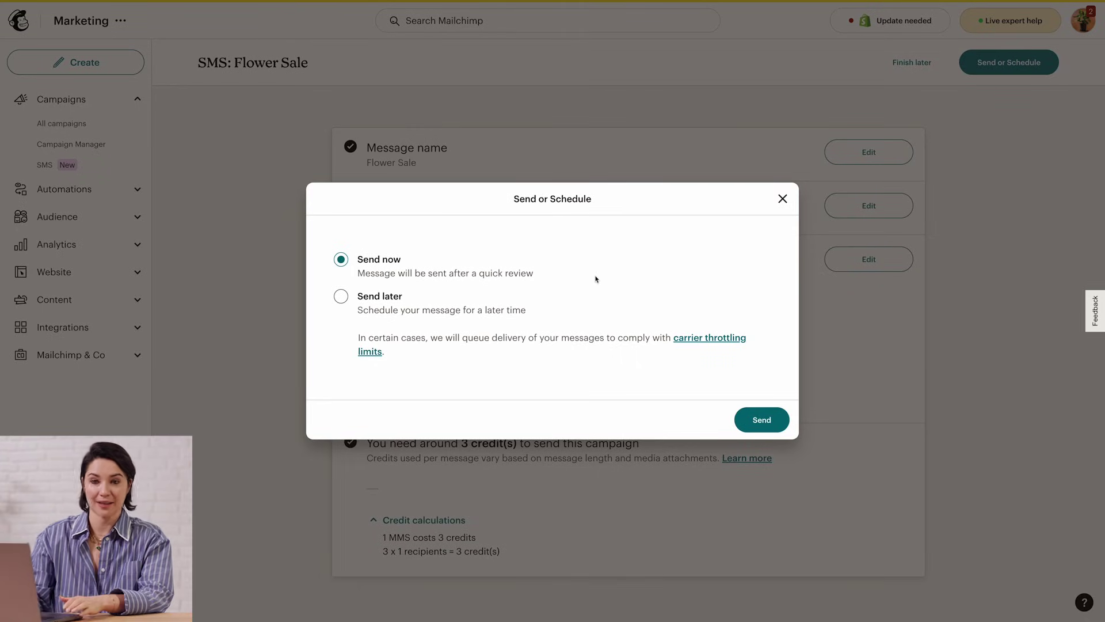
pyautogui.click(344, 299)
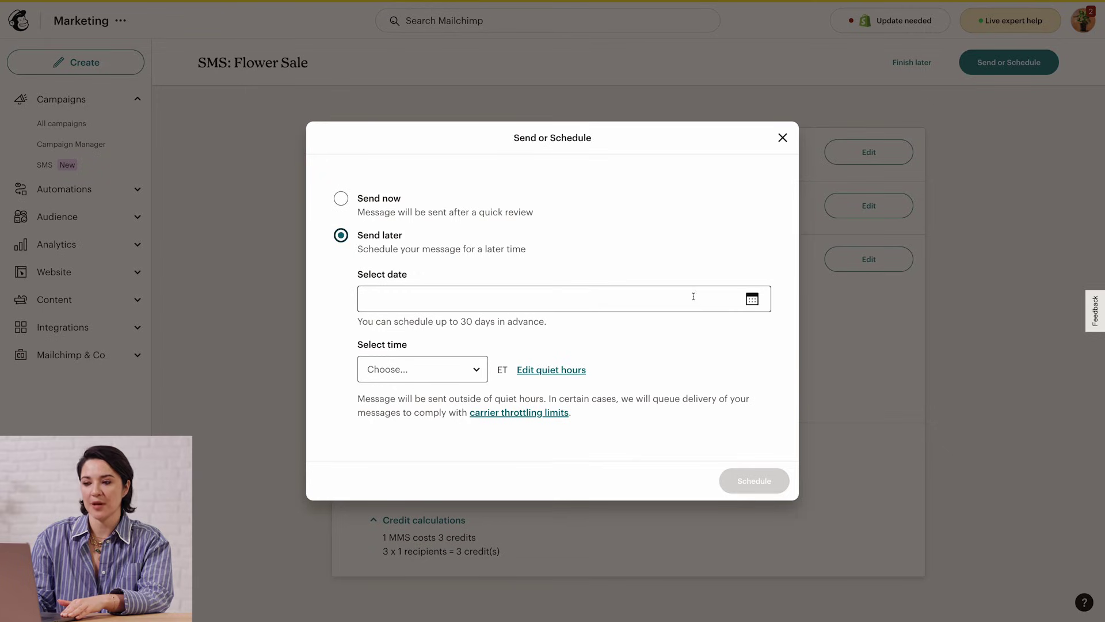
pyautogui.click(749, 302)
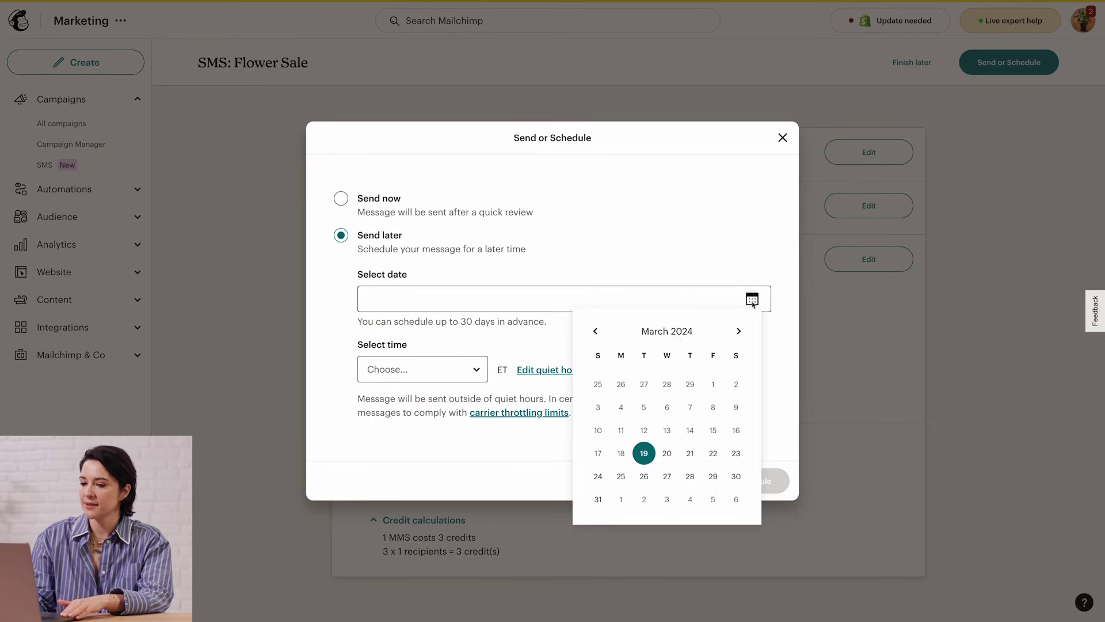
pyautogui.click(631, 485)
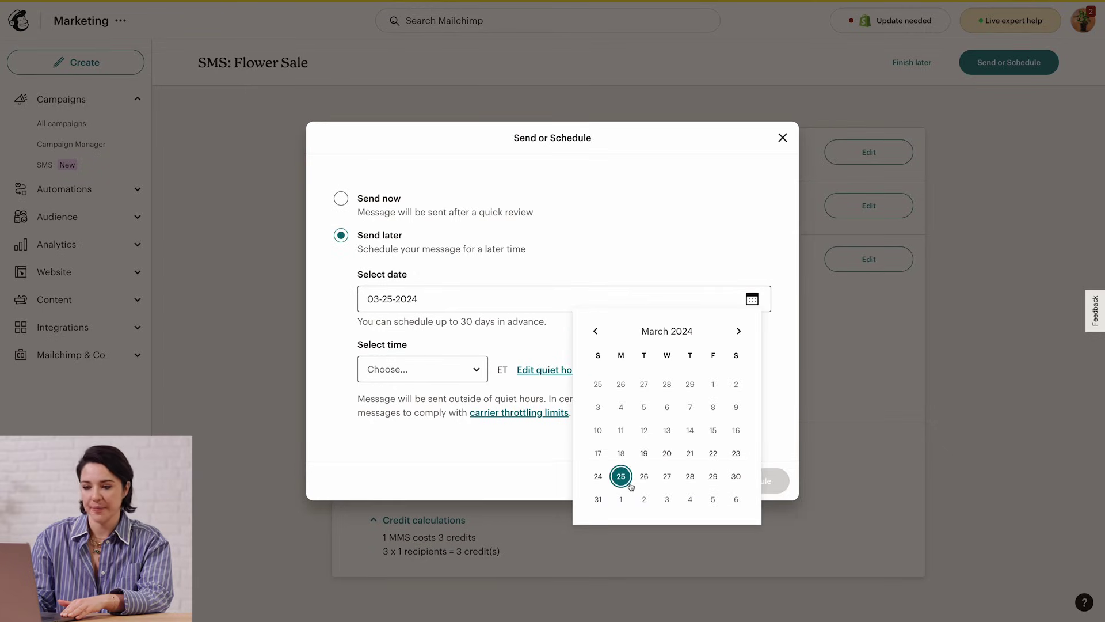
pyautogui.click(478, 372)
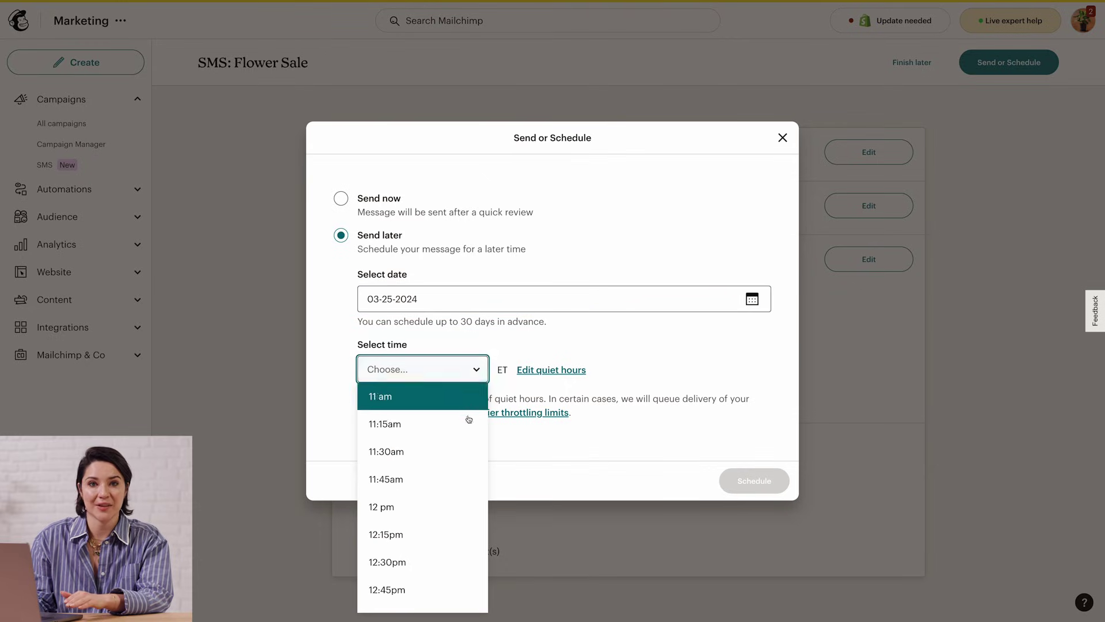
pyautogui.click(468, 533)
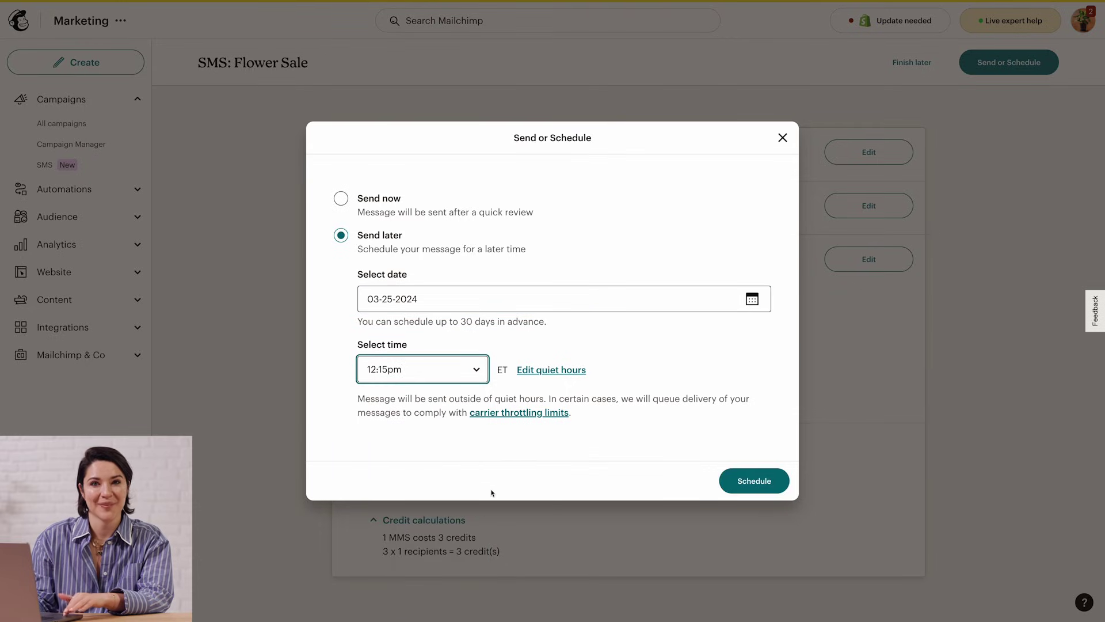
pyautogui.click(529, 457)
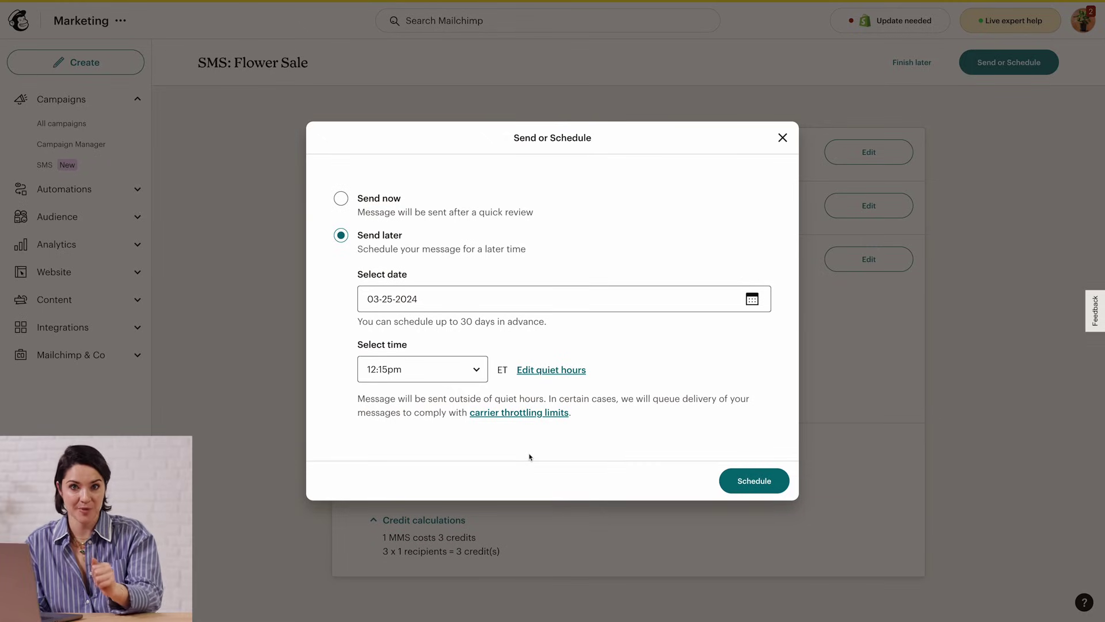
# Change SMS quiet hours to run from 8:00 am to 9:00 pm
pyautogui.click(556, 372)
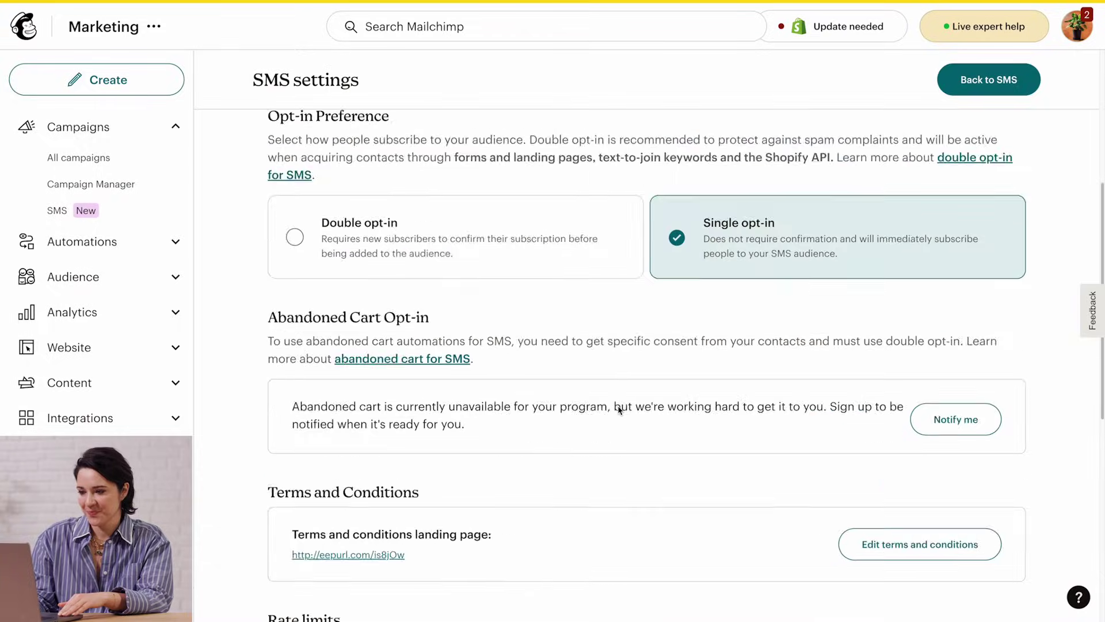
pyautogui.click(496, 502)
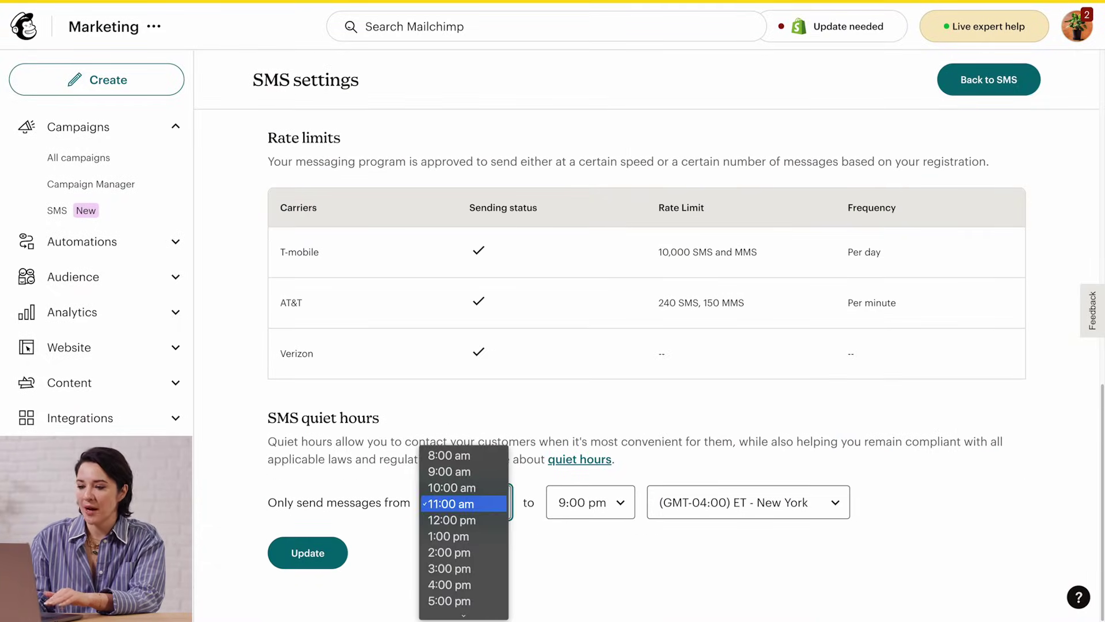
pyautogui.press('Escape')
pyautogui.press('8')
pyautogui.press('Tab')
pyautogui.click(620, 503)
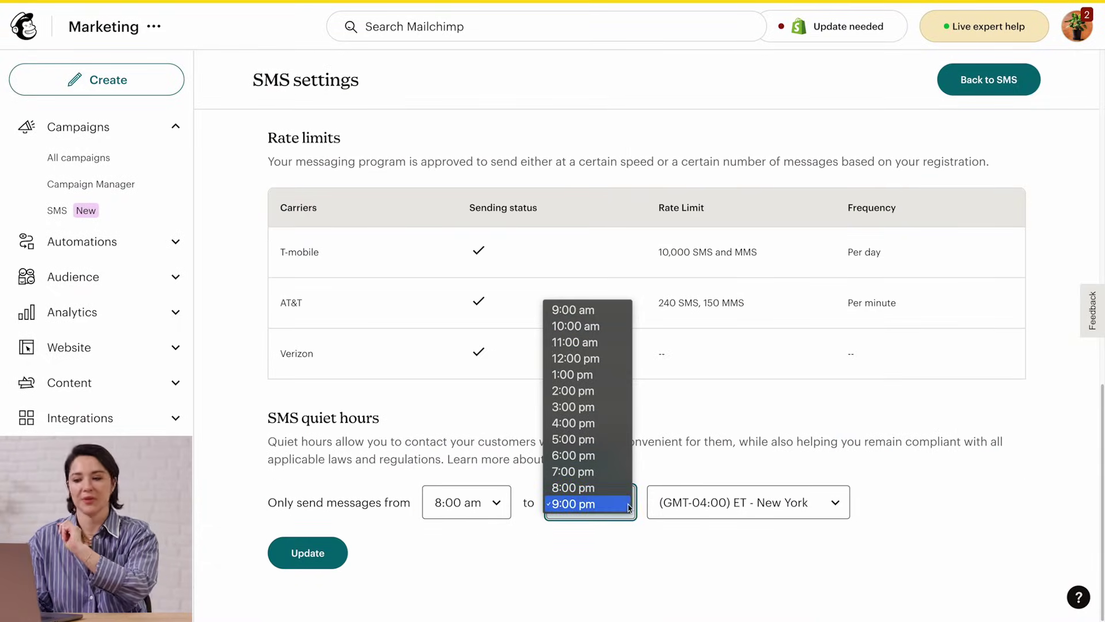
pyautogui.click(625, 509)
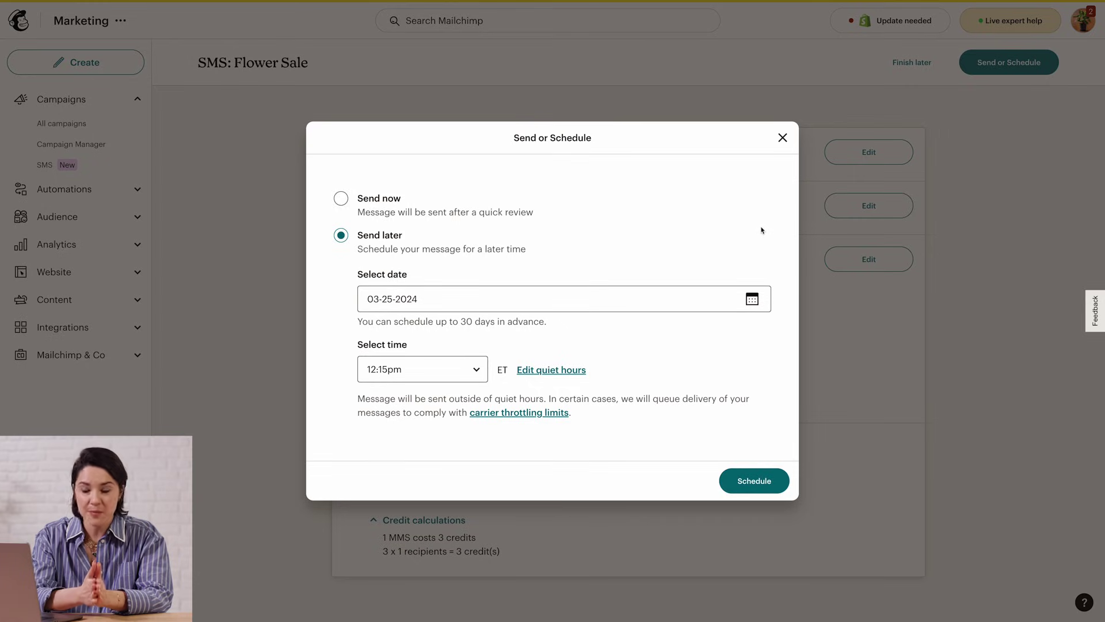
# Switch Flower Sale back to Send now and close the Send or Schedule dialog unsent
pyautogui.click(342, 199)
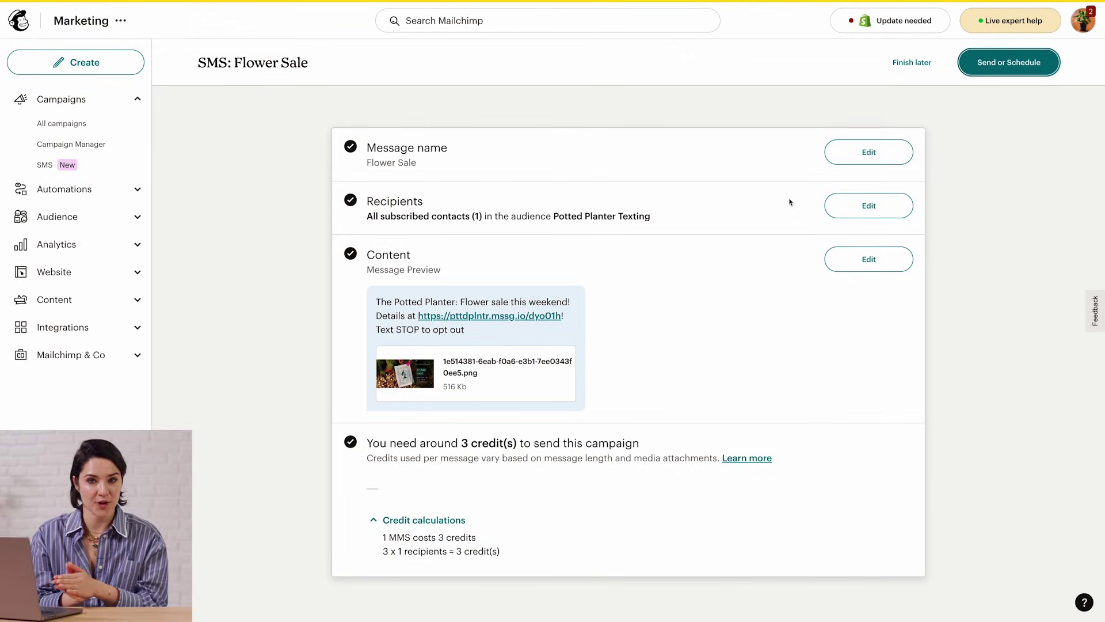
pyautogui.click(255, 177)
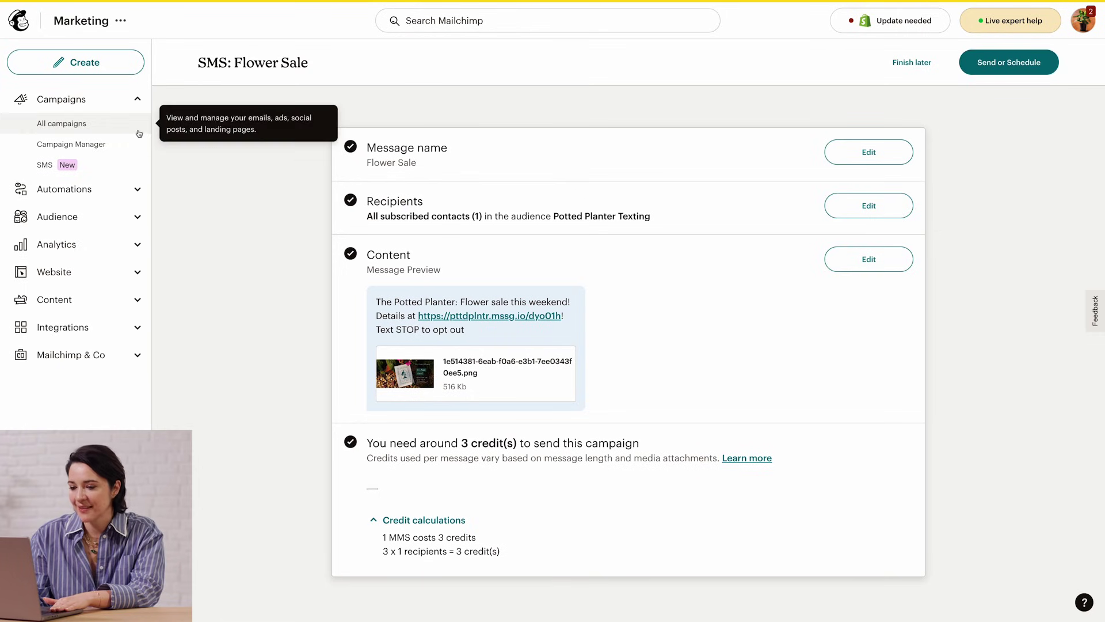
# Open the SMS overview and scroll to Recent messages showing the Flower Sale draft
pyautogui.click(131, 167)
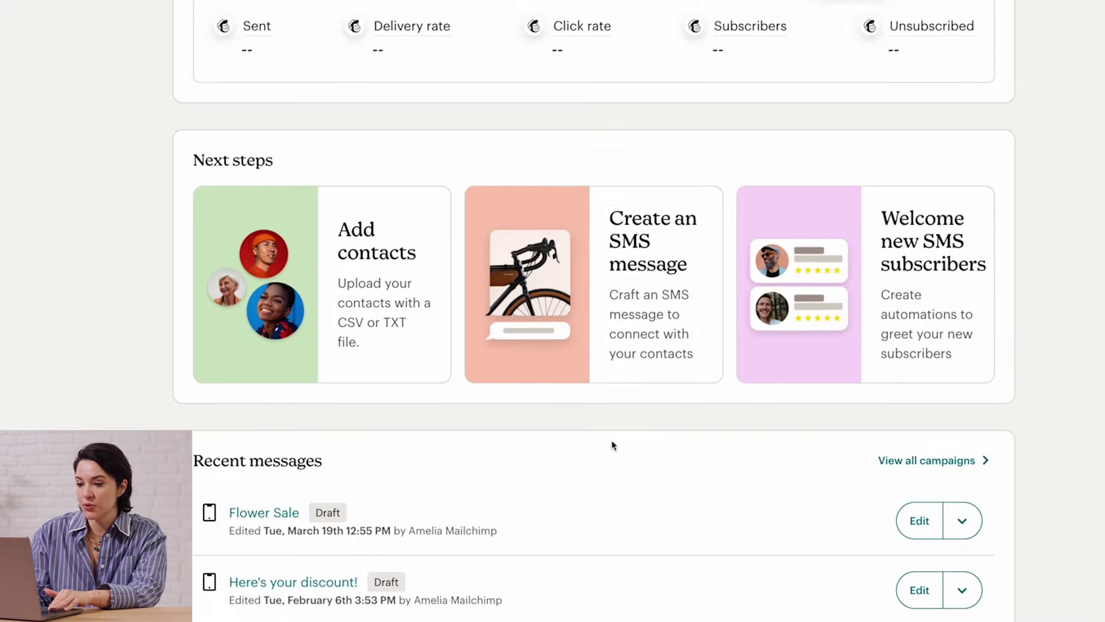
pyautogui.scroll(-1, 640, 487)
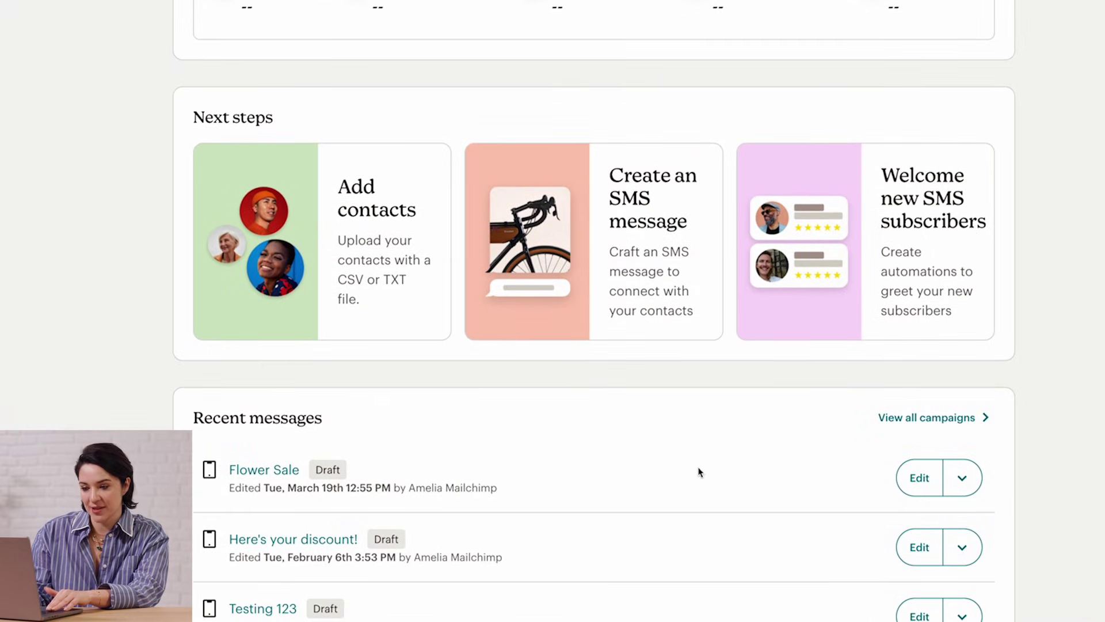